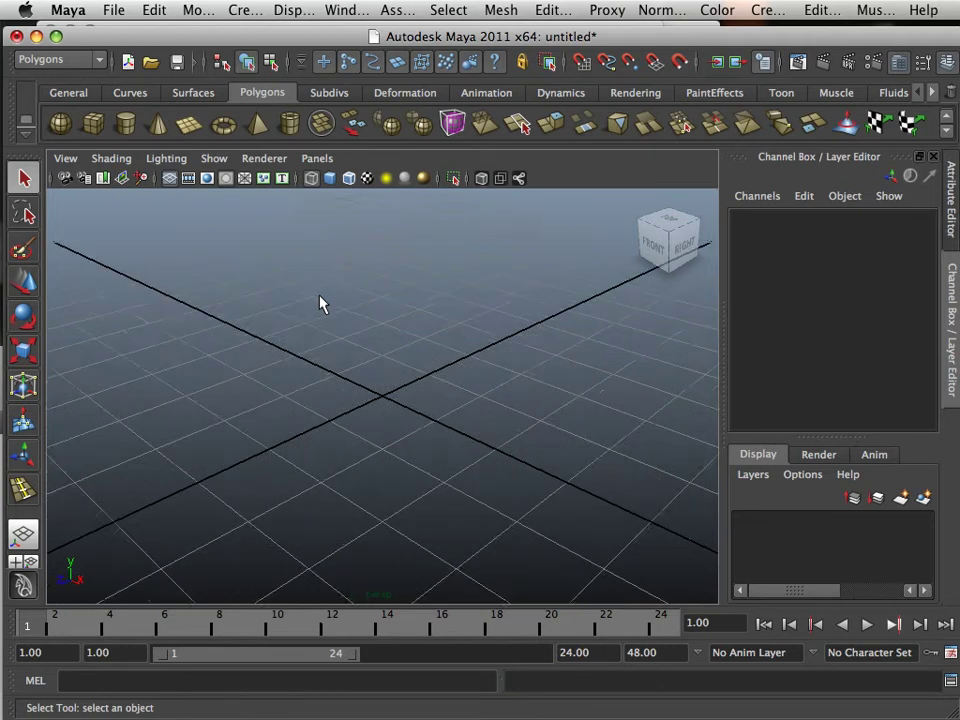
- Create a polygon cube at the grid origin and display it with smooth shading
{"action": "middle_click_drag", "start_coordinate": [323, 309], "coordinate": [317, 326], "text": "alt"}
{"action": "left_click_drag", "start_coordinate": [317, 326], "coordinate": [316, 317], "text": "alt"}
{"action": "right_click_drag", "start_coordinate": [316, 317], "coordinate": [401, 346], "text": "alt"}
{"action": "middle_click_drag", "start_coordinate": [391, 347], "coordinate": [390, 357], "text": "alt"}
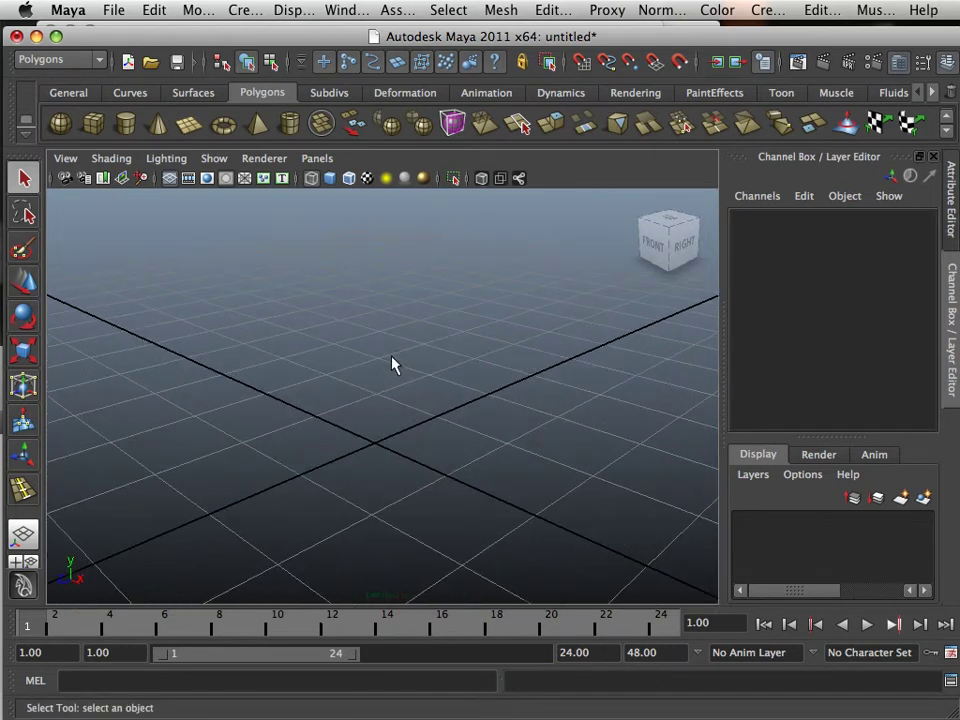
{"action": "scroll", "coordinate": [390, 358], "scroll_direction": "up", "scroll_amount": 1}
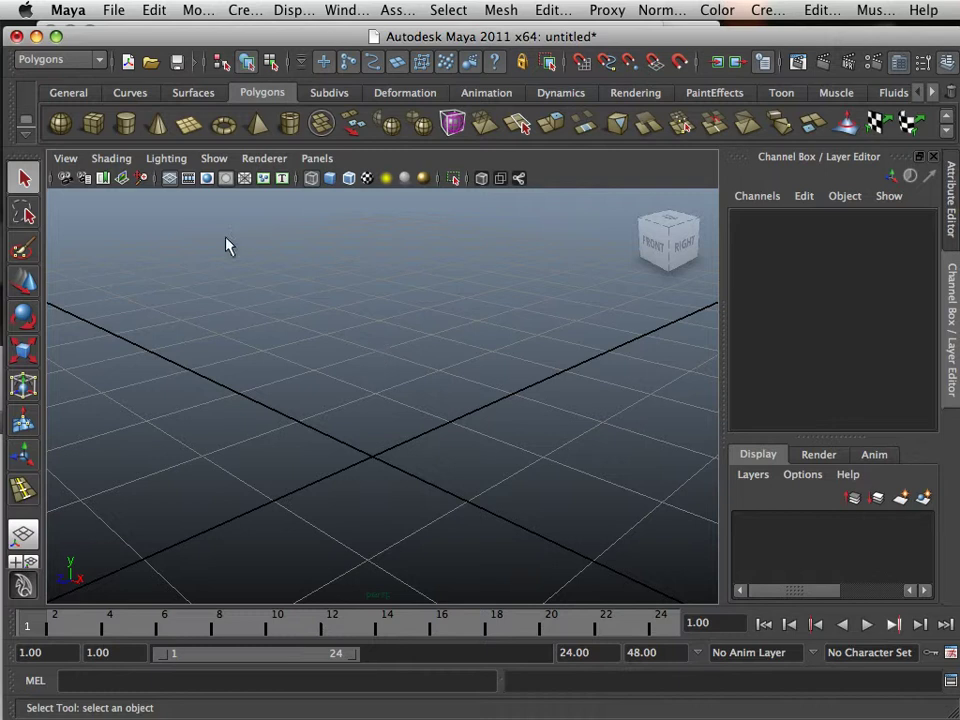
{"action": "left_click", "coordinate": [92, 126]}
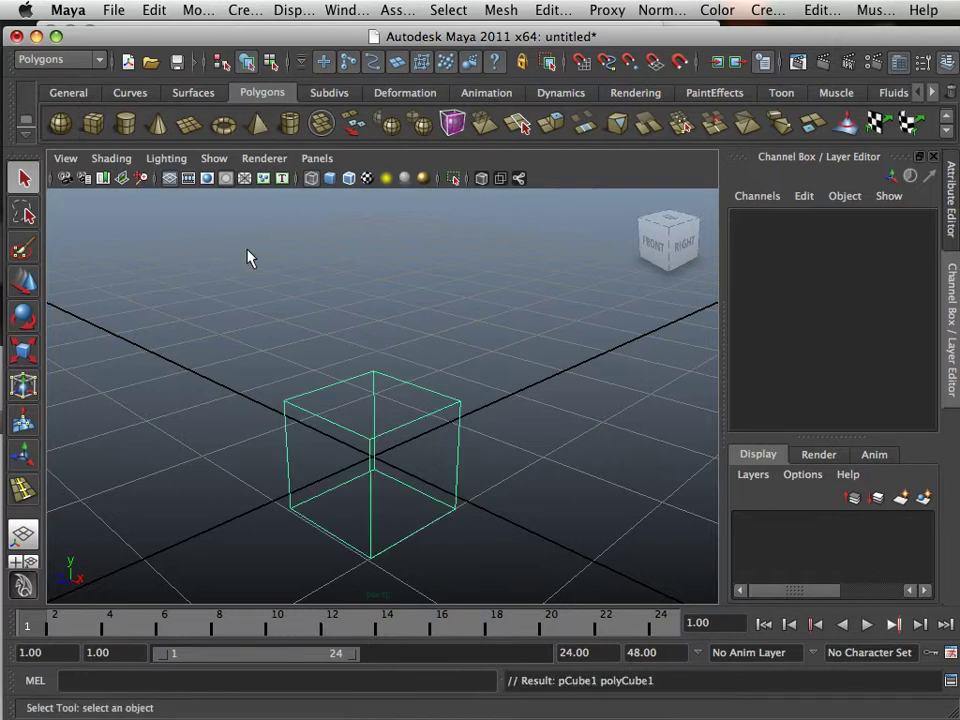
{"action": "key", "text": "5"}
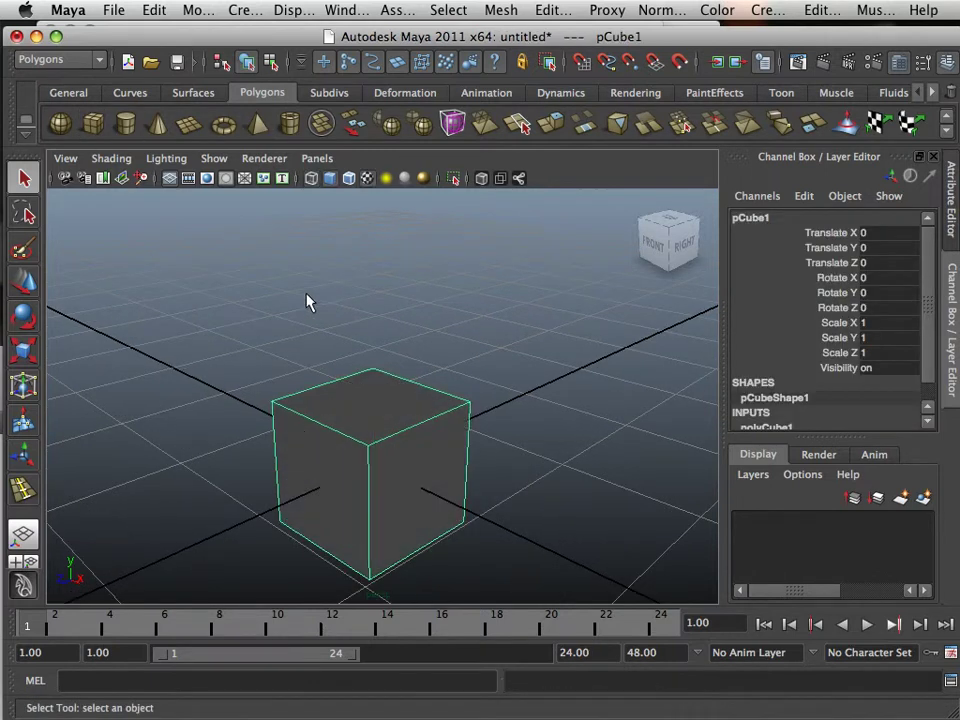
- Insert three parallel edge loops close together near one side of the cube with the Insert Edge Loop Tool
{"action": "scroll", "coordinate": [308, 300], "scroll_direction": "up", "scroll_amount": 3}
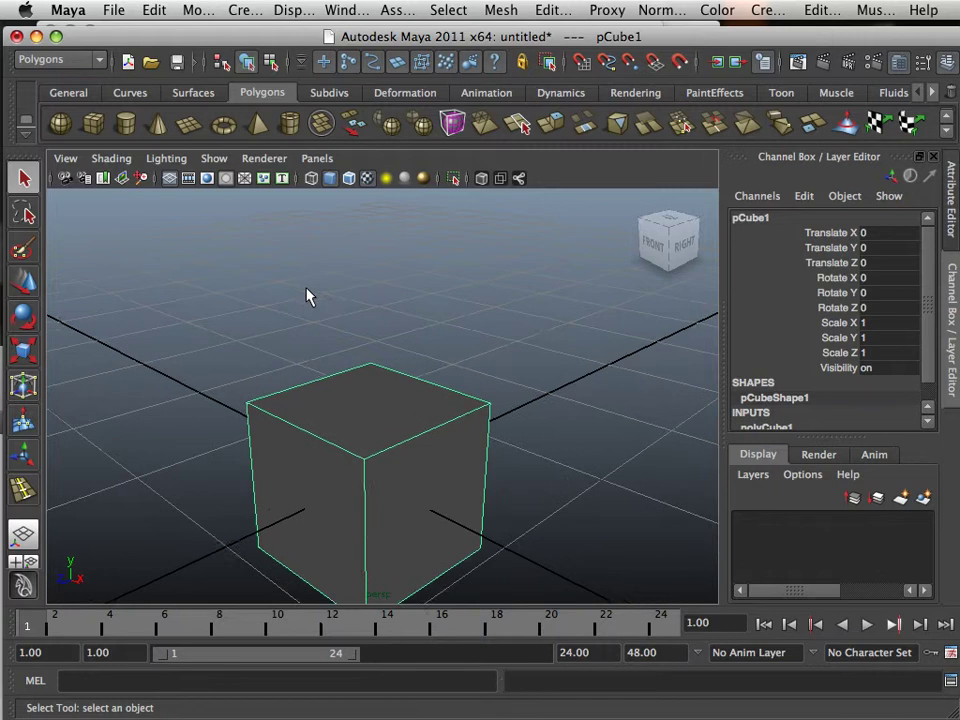
{"action": "middle_click_drag", "start_coordinate": [308, 296], "coordinate": [452, 289], "text": "alt"}
{"action": "left_click_drag", "start_coordinate": [452, 289], "coordinate": [358, 296], "text": "alt"}
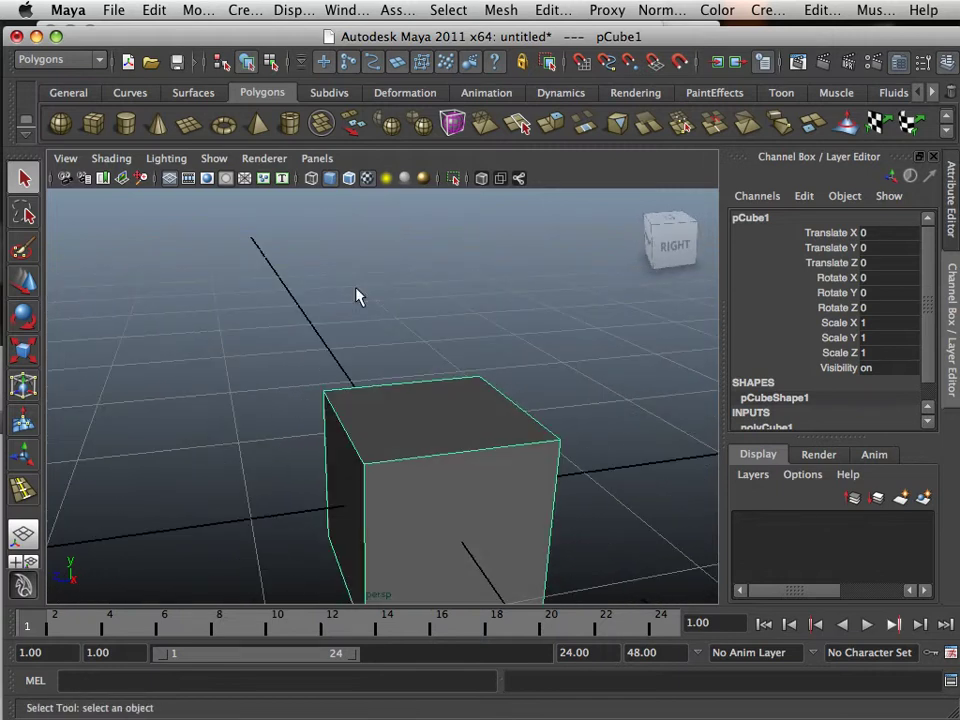
{"action": "right_click_drag", "start_coordinate": [356, 289], "coordinate": [443, 325], "text": "alt"}
{"action": "middle_click_drag", "start_coordinate": [443, 325], "coordinate": [401, 317], "text": "alt"}
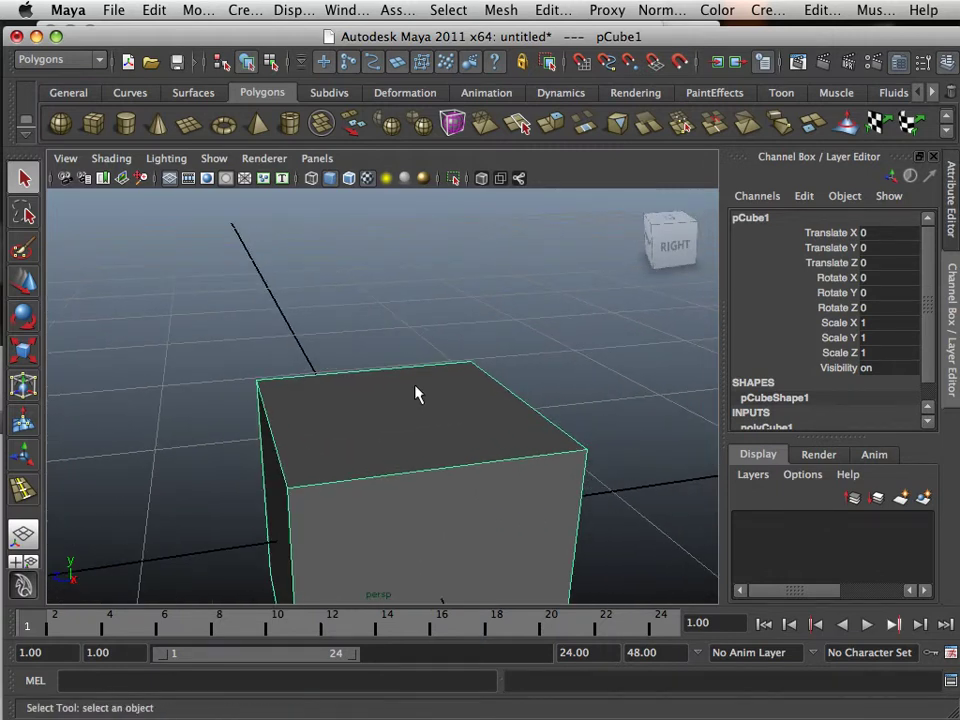
{"action": "right_click_drag", "start_coordinate": [432, 398], "coordinate": [435, 396]}
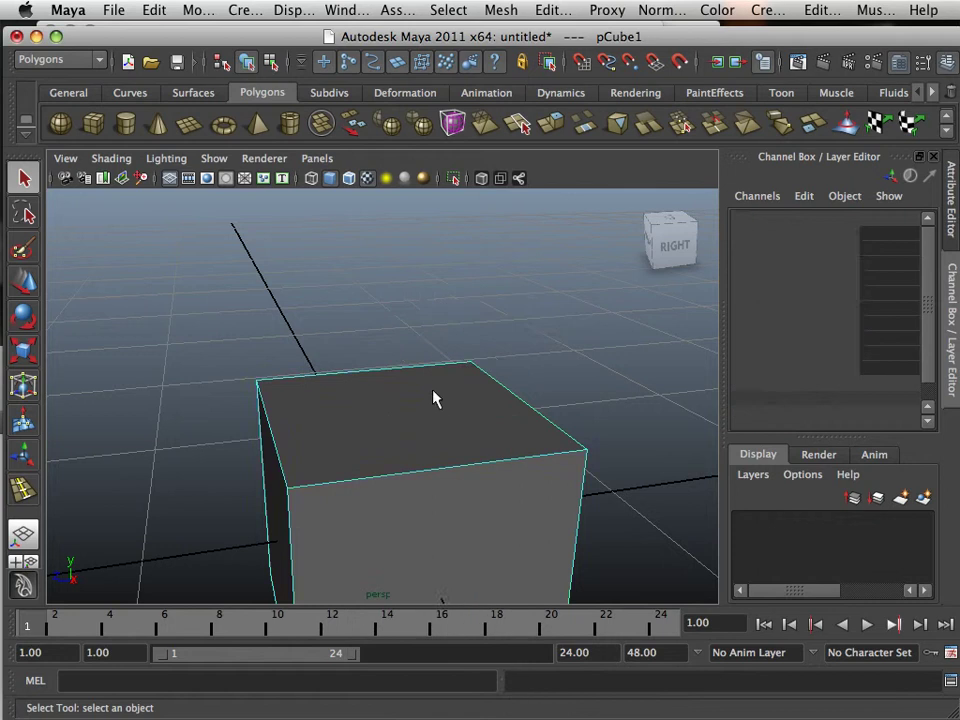
{"action": "middle_click_drag", "start_coordinate": [435, 396], "coordinate": [474, 360], "text": "alt"}
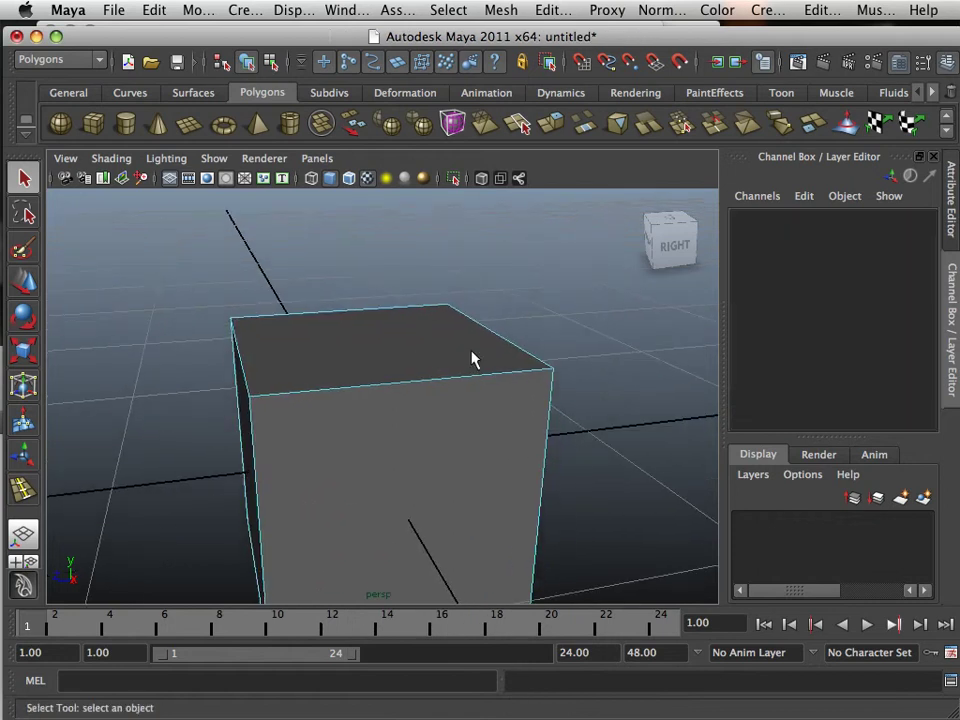
{"action": "left_click", "coordinate": [540, 12]}
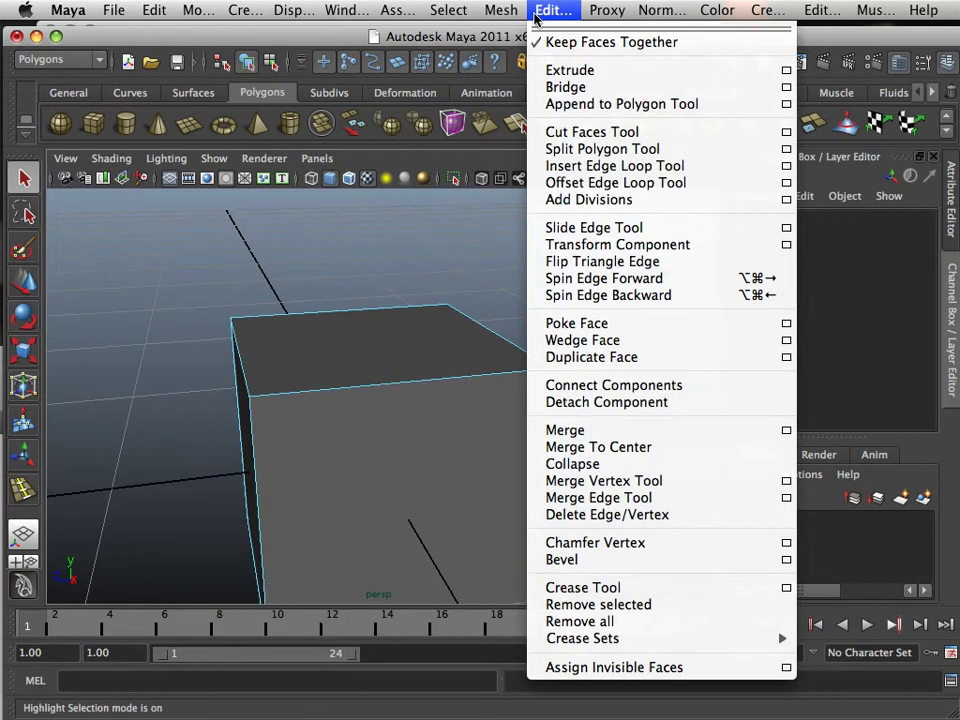
{"action": "left_click", "coordinate": [580, 166]}
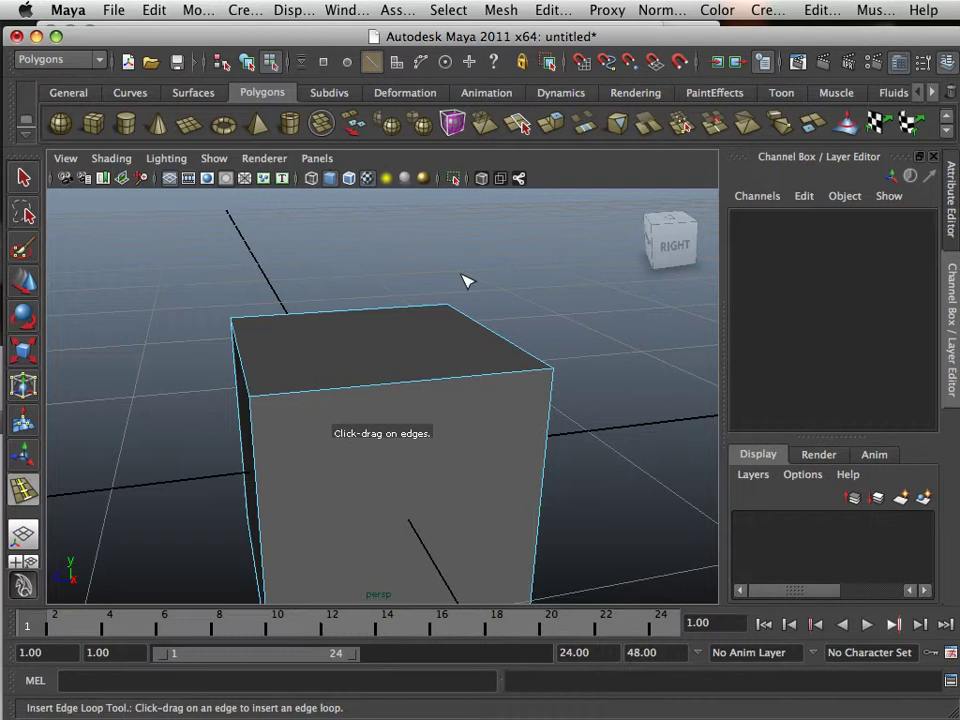
{"action": "left_click_drag", "start_coordinate": [536, 377], "coordinate": [481, 379]}
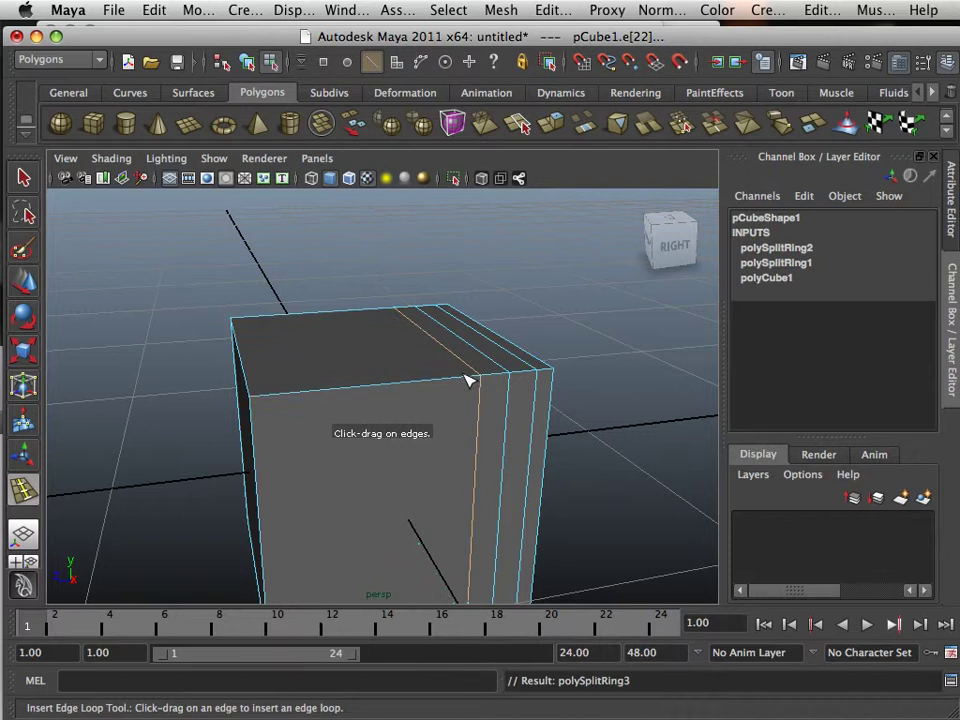
- Insert two edge loops perpendicular to the first three near the adjacent side, plus a fourth loop parallel to the first three
{"action": "left_click", "coordinate": [254, 390]}
{"action": "left_click_drag", "start_coordinate": [279, 375], "coordinate": [325, 443], "text": "alt"}
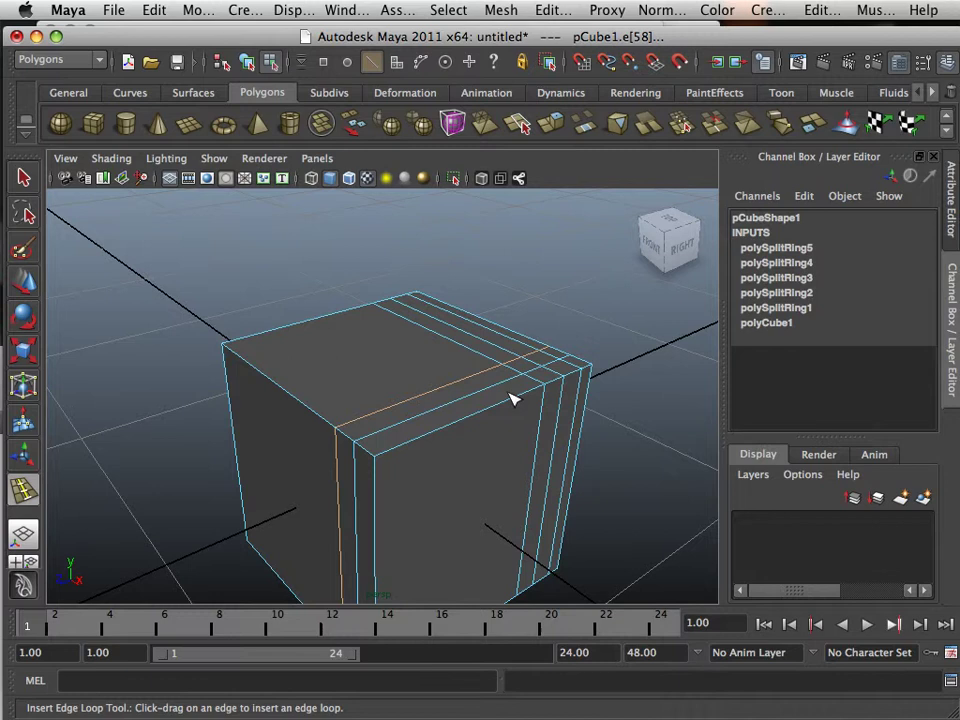
{"action": "left_click_drag", "start_coordinate": [513, 400], "coordinate": [523, 401]}
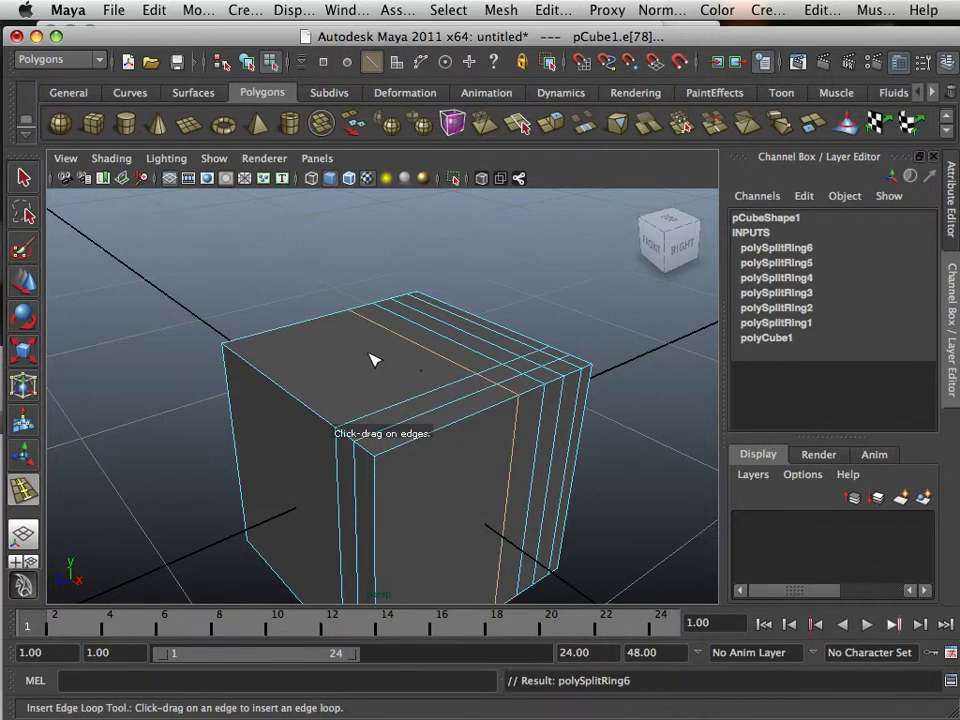
- Extrude the large face on top of the cube and scale it inward along both directions to form an inset border
{"action": "left_click", "coordinate": [28, 279]}
{"action": "left_click_drag", "start_coordinate": [398, 381], "coordinate": [422, 409], "text": "alt"}
{"action": "right_click_drag", "start_coordinate": [418, 345], "coordinate": [414, 390]}
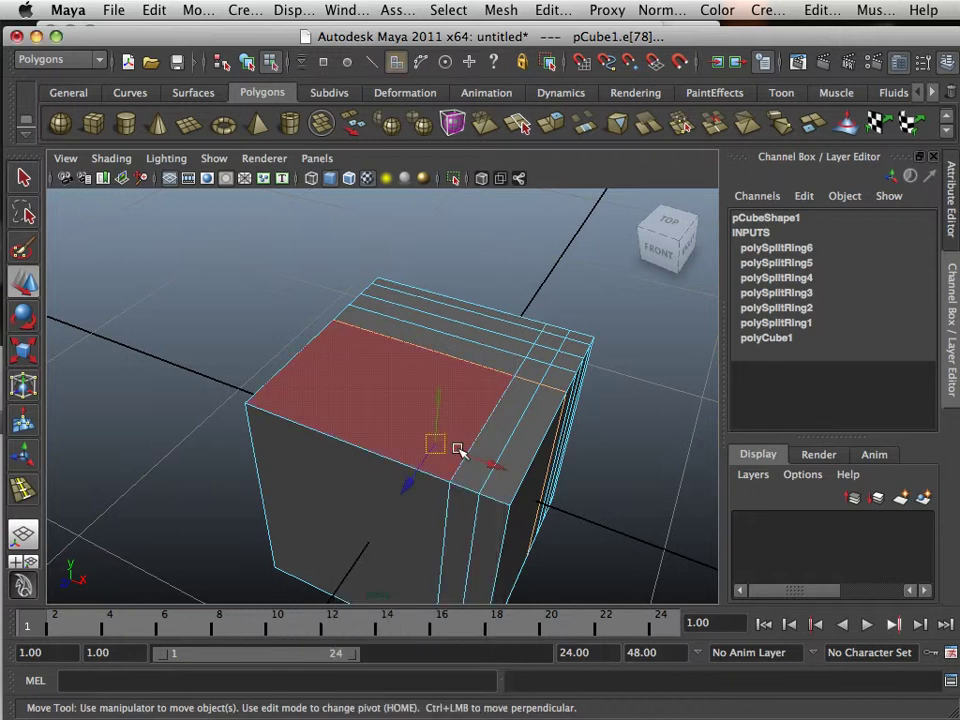
{"action": "left_click", "coordinate": [369, 396]}
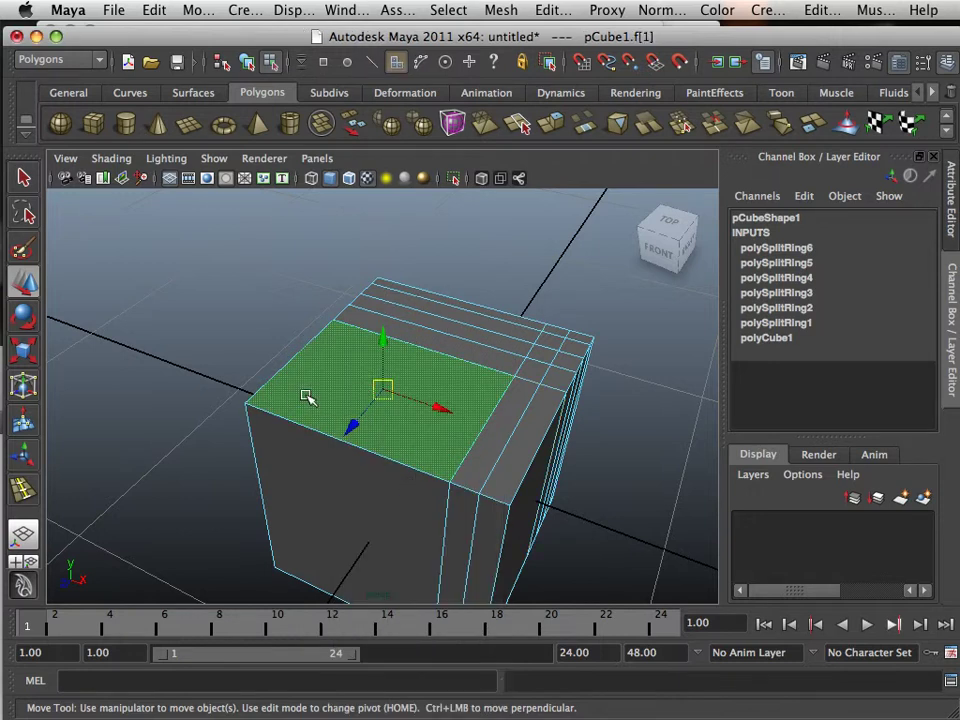
{"action": "middle_click_drag", "start_coordinate": [311, 396], "coordinate": [281, 403], "text": "alt"}
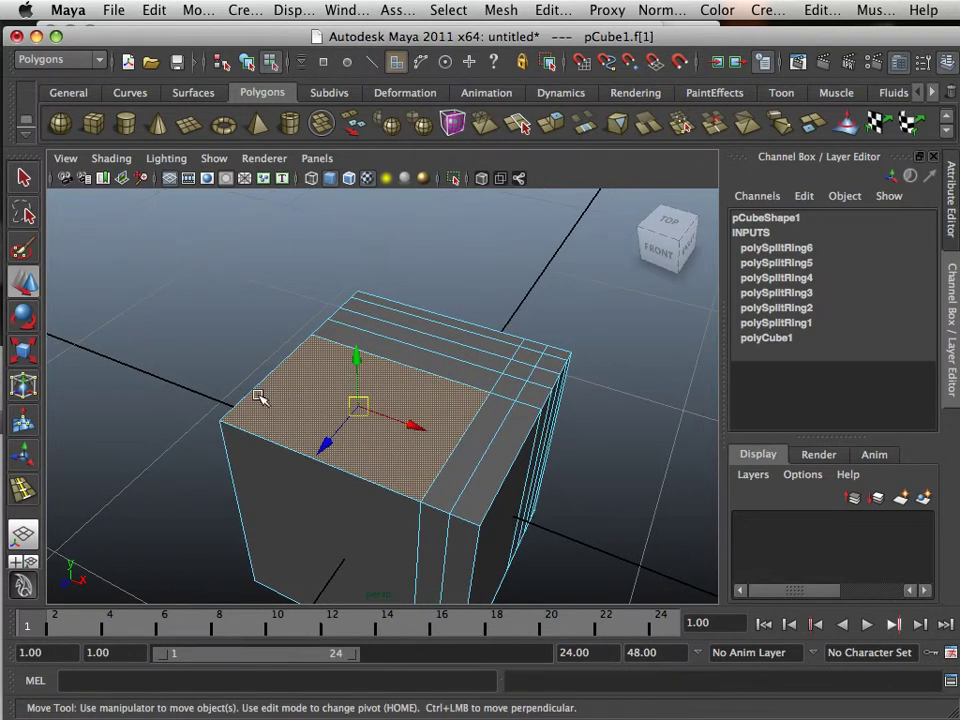
{"action": "left_click_drag", "start_coordinate": [256, 394], "coordinate": [321, 384], "text": "alt"}
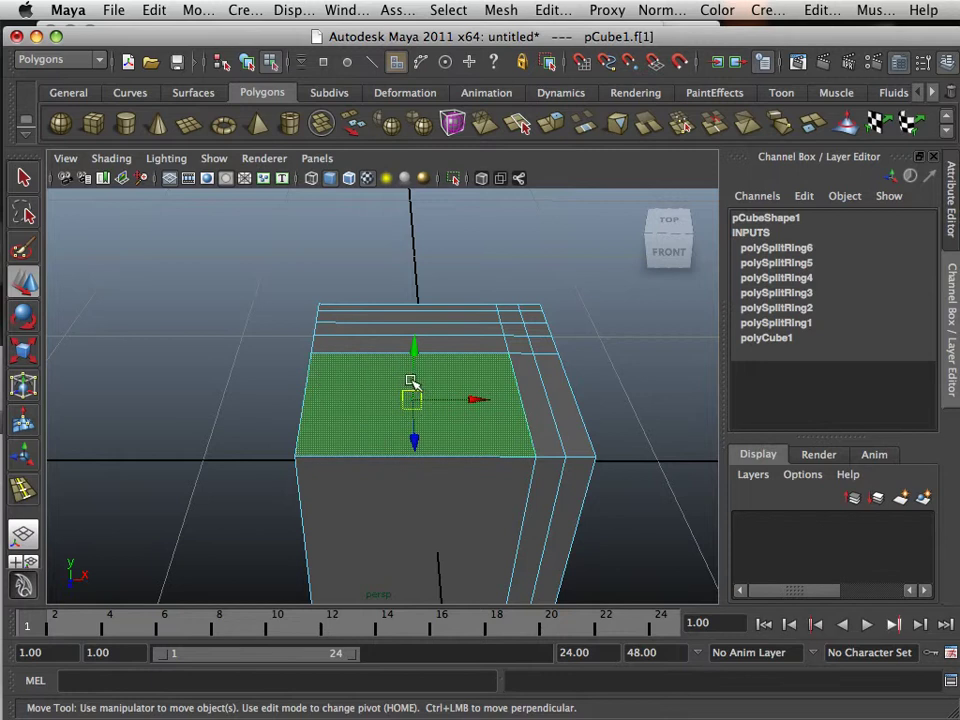
{"action": "scroll", "coordinate": [410, 380], "scroll_direction": "up", "scroll_amount": 6}
{"action": "scroll", "coordinate": [411, 381], "scroll_direction": "down", "scroll_amount": 3}
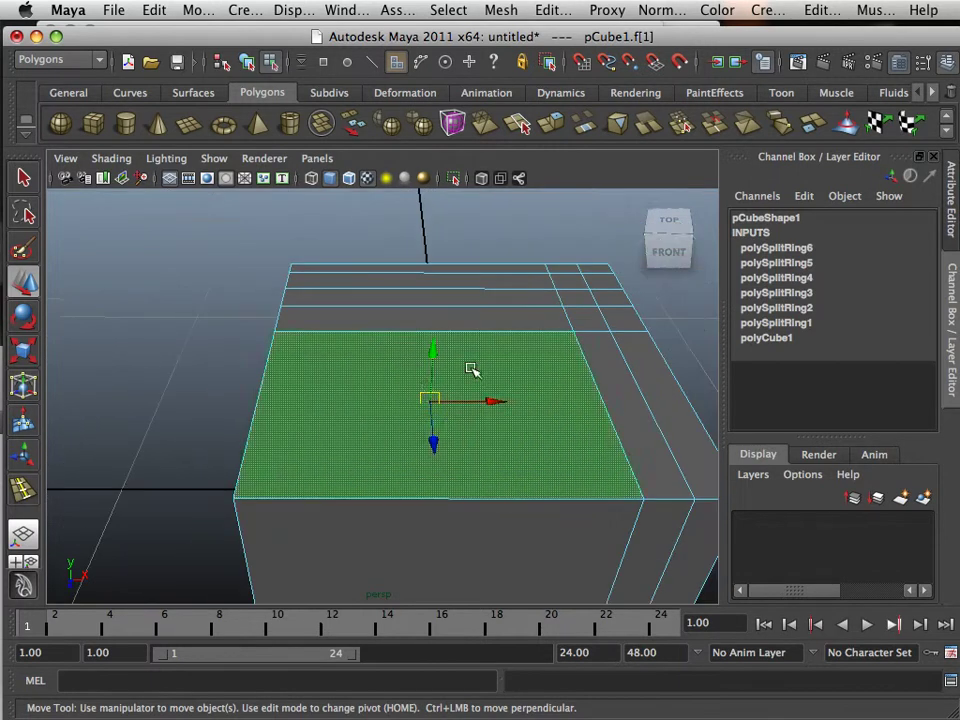
{"action": "left_click", "coordinate": [560, 10]}
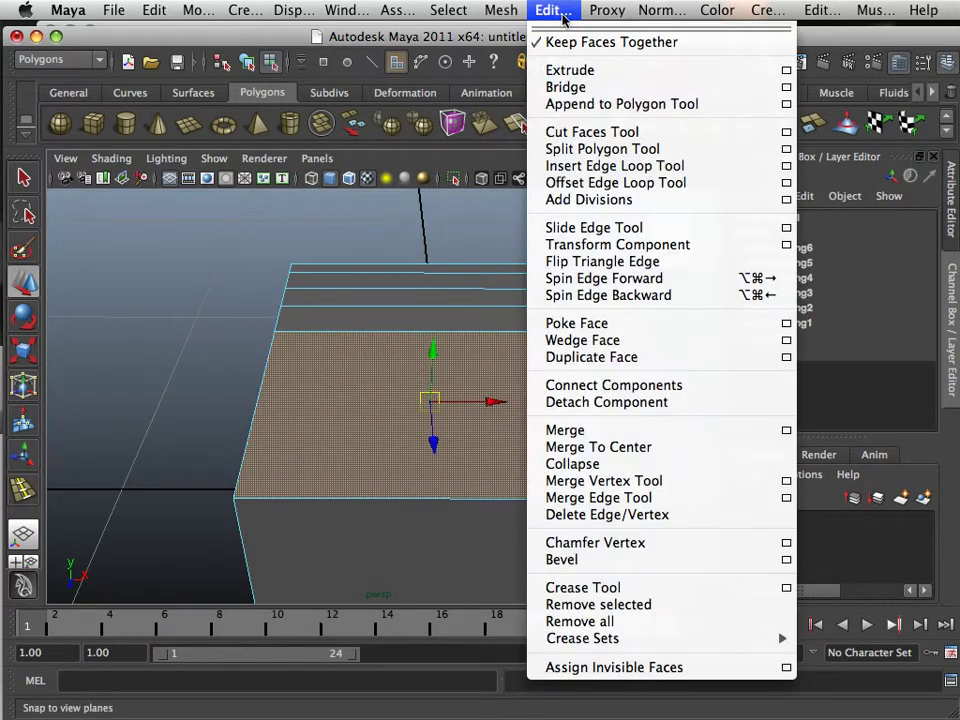
{"action": "left_click", "coordinate": [569, 71]}
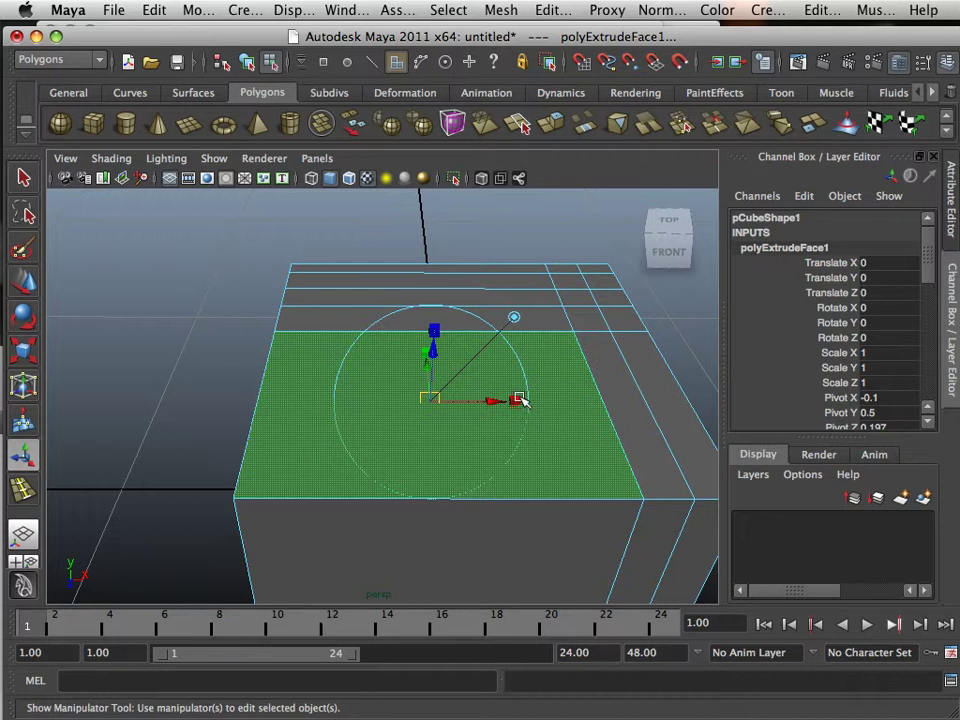
{"action": "left_click_drag", "start_coordinate": [520, 400], "coordinate": [406, 405]}
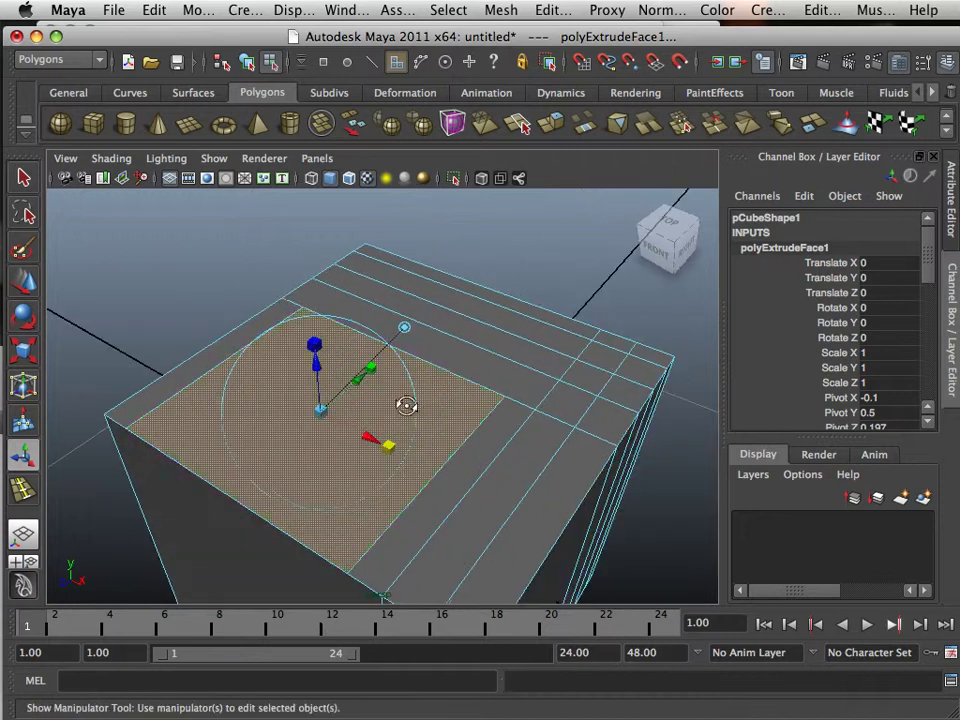
{"action": "left_click_drag", "start_coordinate": [372, 364], "coordinate": [358, 373]}
{"action": "left_click", "coordinate": [220, 315]}
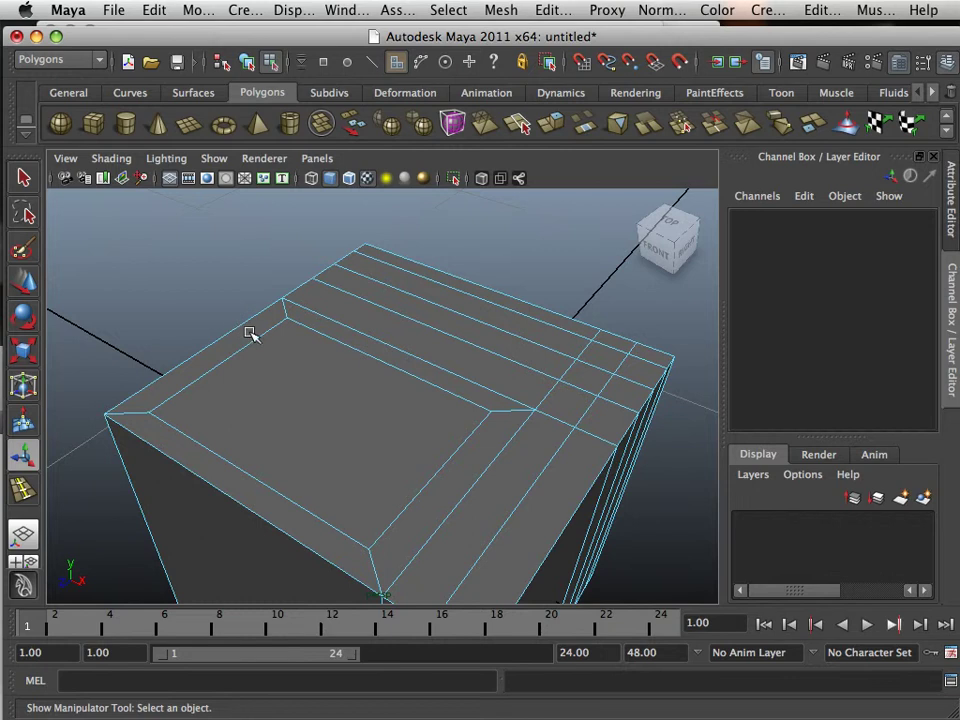
- Insert an edge loop around the inset border on top of the cube, close to its outer edge
{"action": "middle_click_drag", "start_coordinate": [251, 332], "coordinate": [309, 341], "text": "alt"}
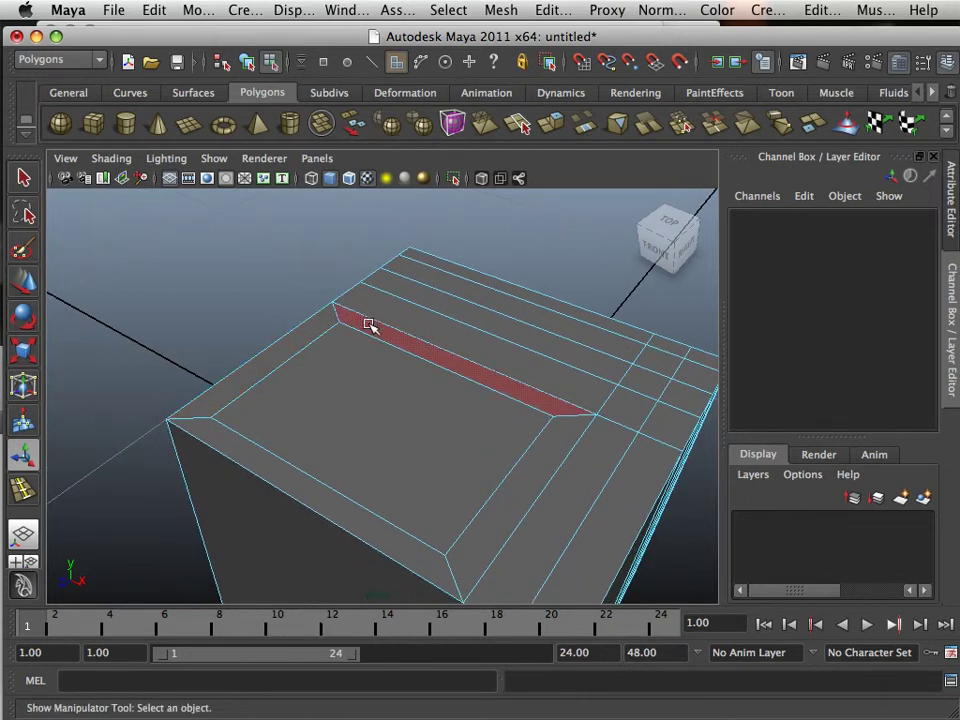
{"action": "scroll", "coordinate": [520, 252], "scroll_direction": "down", "scroll_amount": 1}
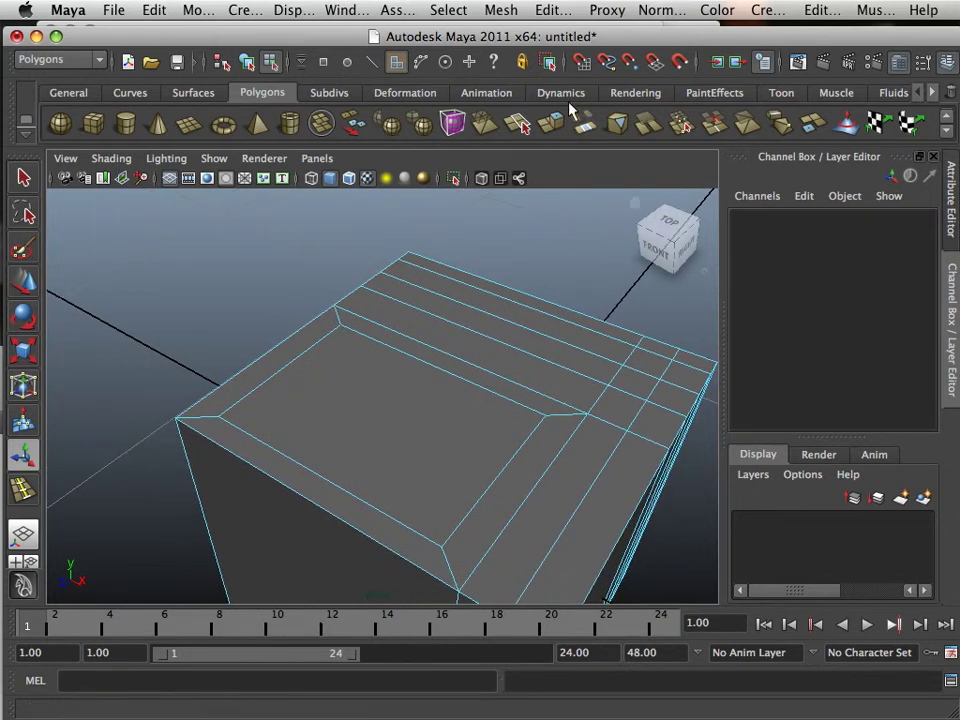
{"action": "left_click", "coordinate": [546, 13]}
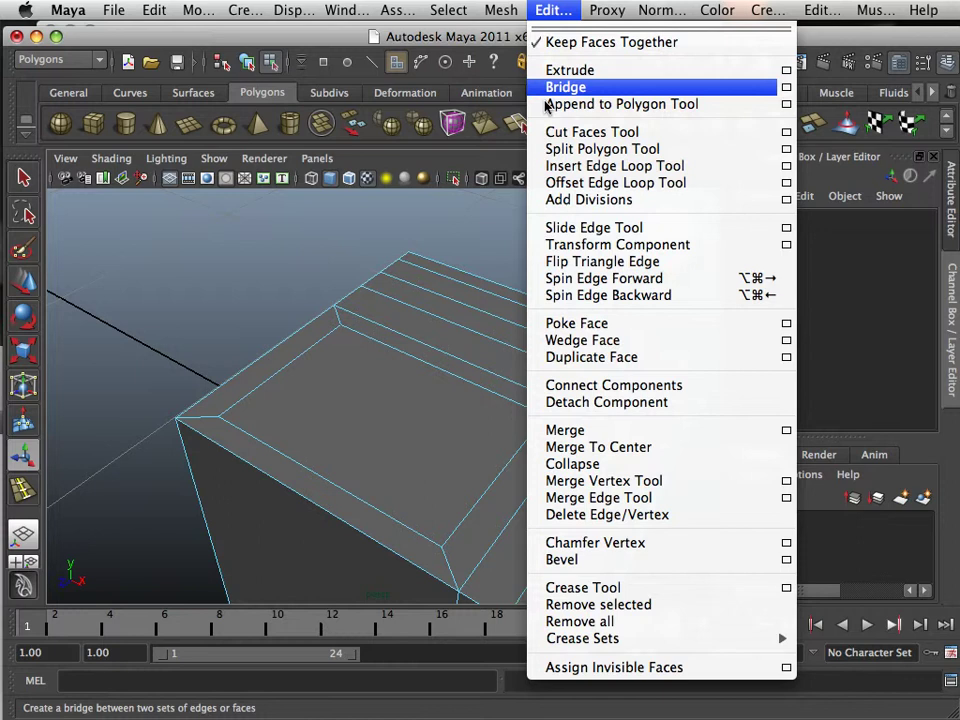
{"action": "left_click", "coordinate": [566, 165]}
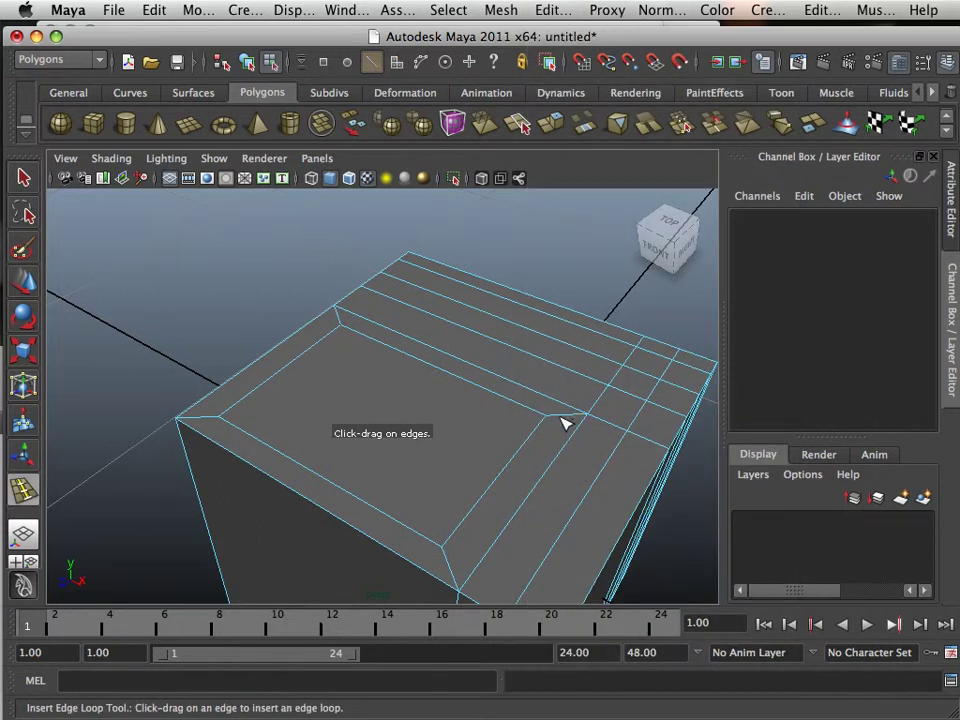
{"action": "left_click_drag", "start_coordinate": [568, 422], "coordinate": [579, 422]}
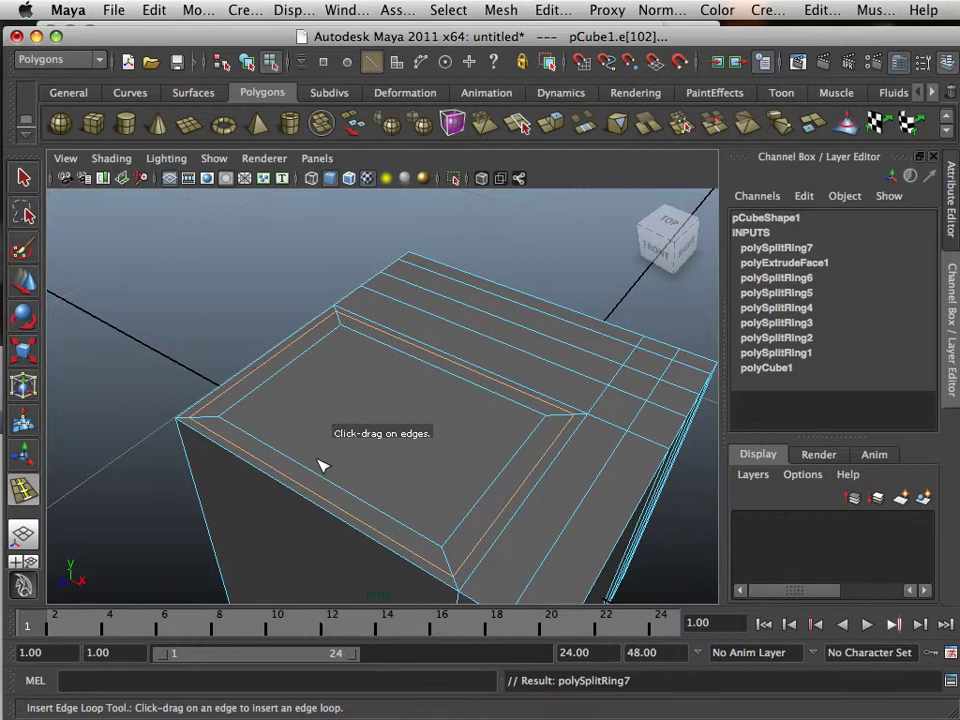
- Insert an edge loop across the inset border and down the front near the existing loops, and undo a second trial loop
{"action": "left_click_drag", "start_coordinate": [388, 558], "coordinate": [450, 574], "text": "alt"}
{"action": "left_click_drag", "start_coordinate": [242, 452], "coordinate": [209, 432]}
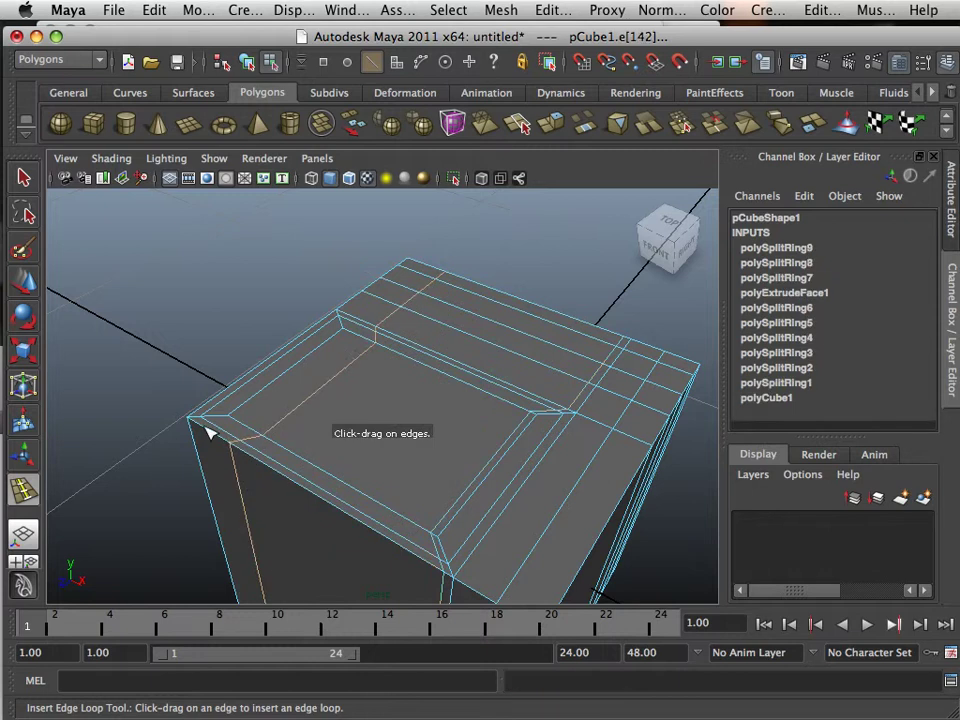
{"action": "key", "text": "ctrl+z"}
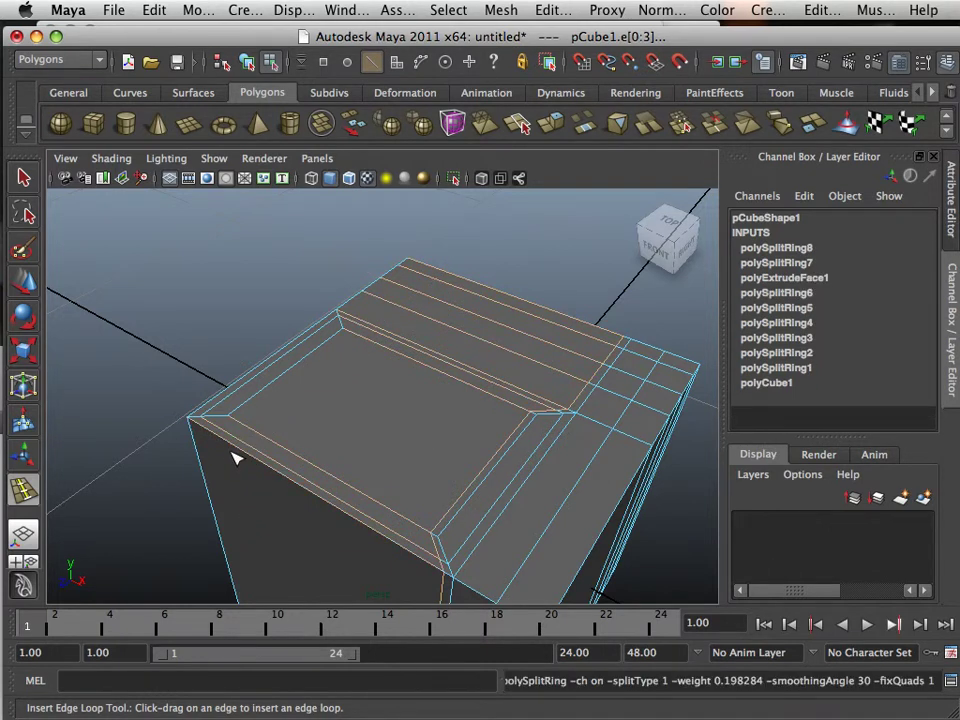
{"action": "left_click", "coordinate": [229, 438]}
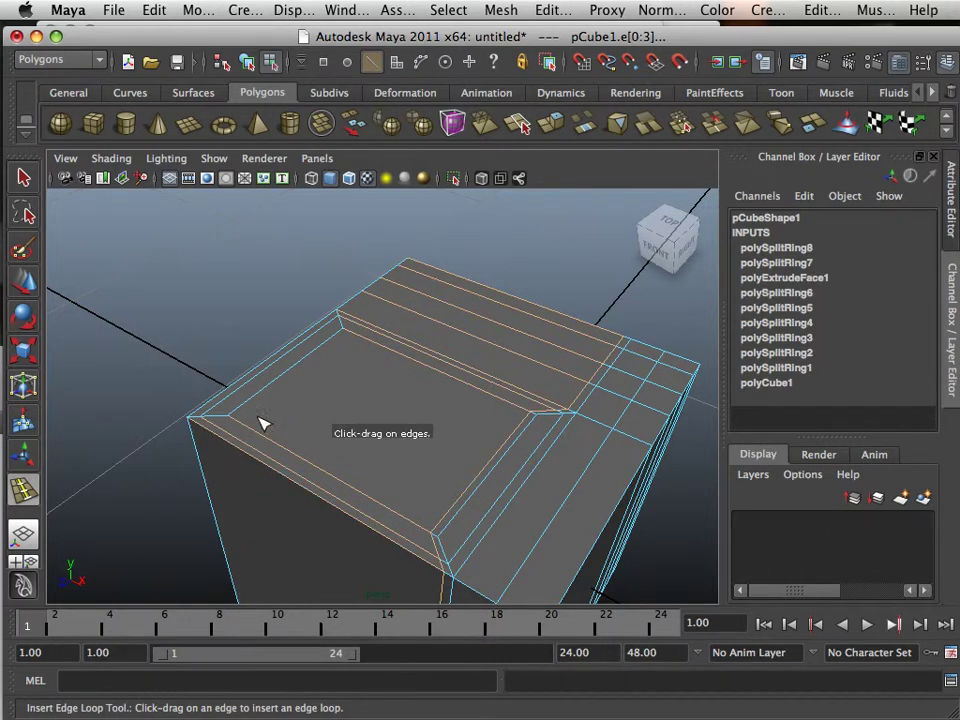
- Leave component selection, select the whole cube as an object and delete it
{"action": "left_click", "coordinate": [29, 175]}
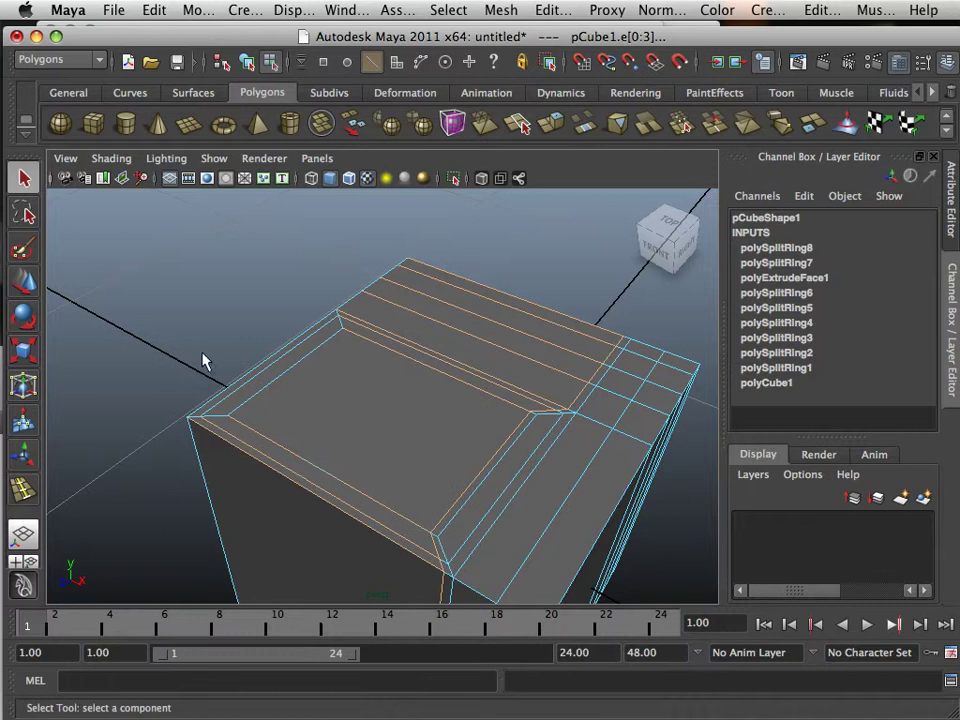
{"action": "left_click", "coordinate": [273, 381]}
{"action": "left_click", "coordinate": [275, 390]}
{"action": "right_click_drag", "start_coordinate": [272, 343], "coordinate": [277, 392]}
{"action": "scroll", "coordinate": [289, 399], "scroll_direction": "down", "scroll_amount": 5}
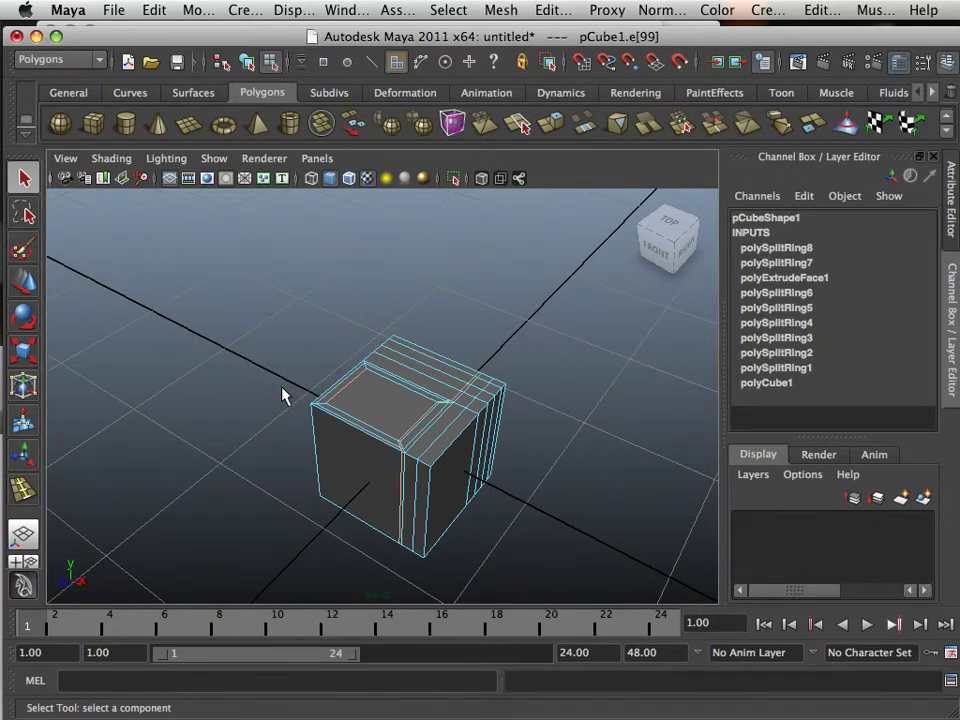
{"action": "right_click_drag", "start_coordinate": [317, 343], "coordinate": [386, 321]}
{"action": "left_click", "coordinate": [401, 372]}
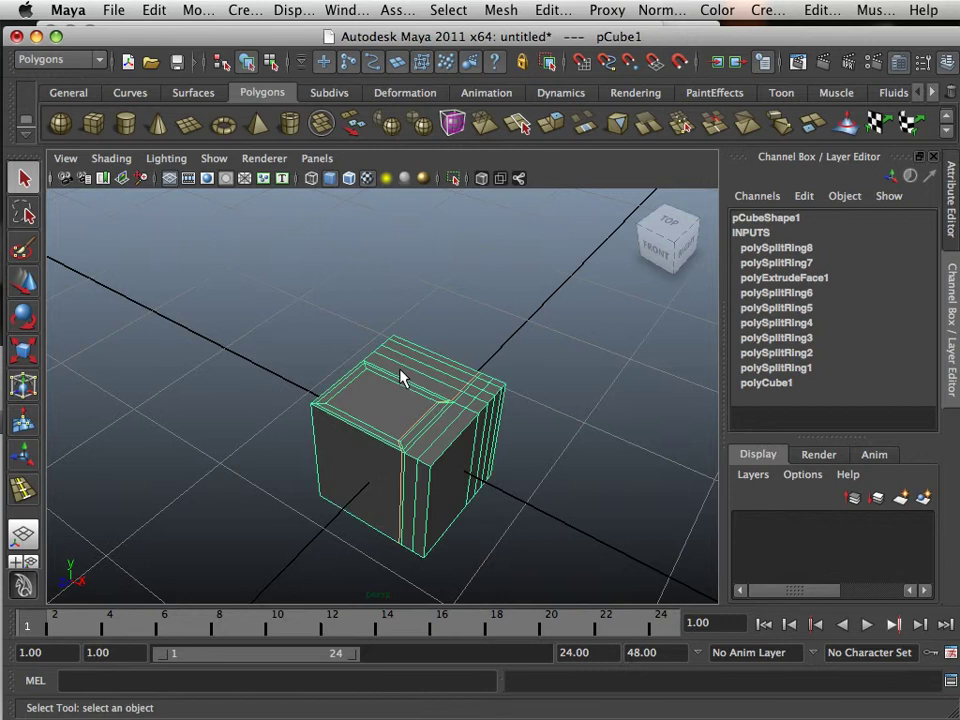
{"action": "key", "text": "Delete"}
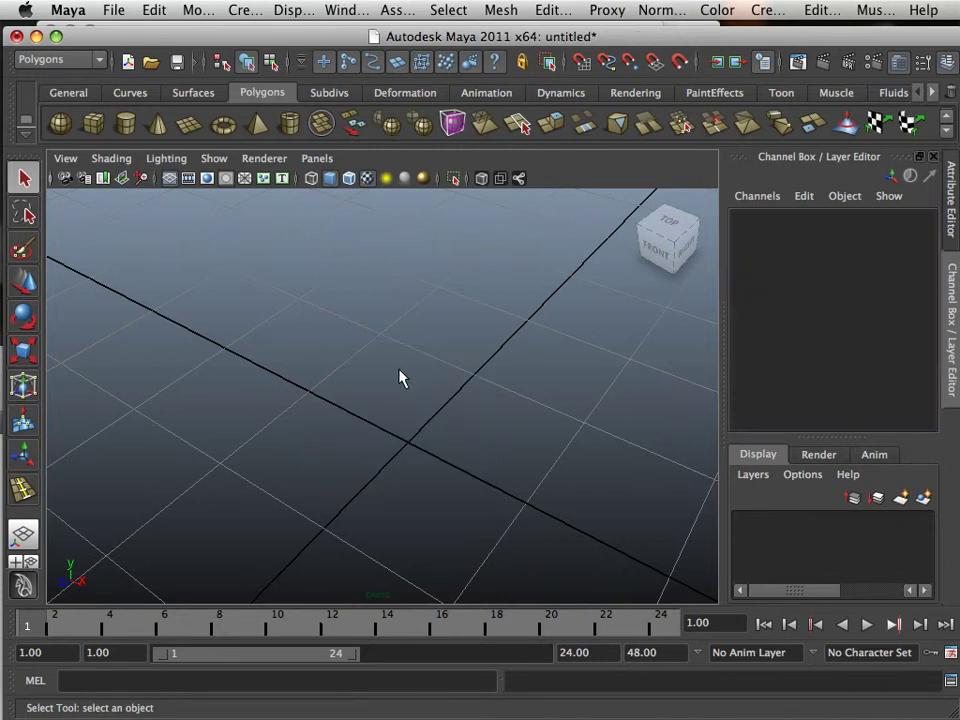
- Create a polygon cube at the origin and frame it so its upper face is visible
{"action": "left_click", "coordinate": [95, 125]}
{"action": "left_click", "coordinate": [213, 198]}
{"action": "scroll", "coordinate": [348, 333], "scroll_direction": "up", "scroll_amount": 4}
{"action": "scroll", "coordinate": [350, 336], "scroll_direction": "down", "scroll_amount": 3}
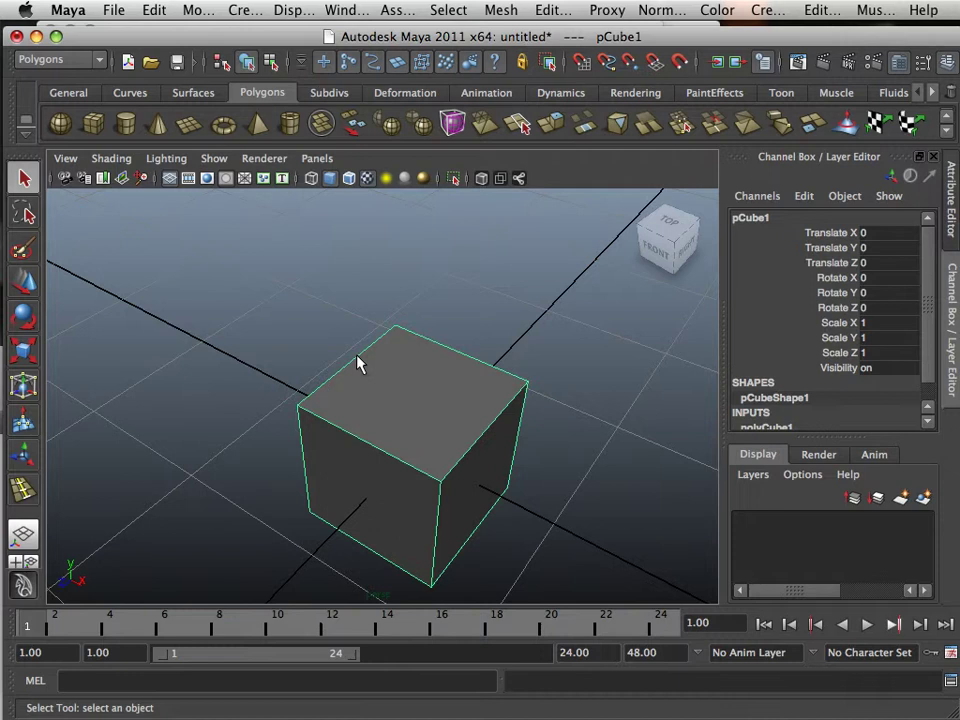
{"action": "left_click_drag", "start_coordinate": [356, 356], "coordinate": [283, 343], "text": "alt"}
{"action": "right_click_drag", "start_coordinate": [284, 344], "coordinate": [330, 361], "text": "alt"}
{"action": "middle_click_drag", "start_coordinate": [330, 361], "coordinate": [337, 346], "text": "alt"}
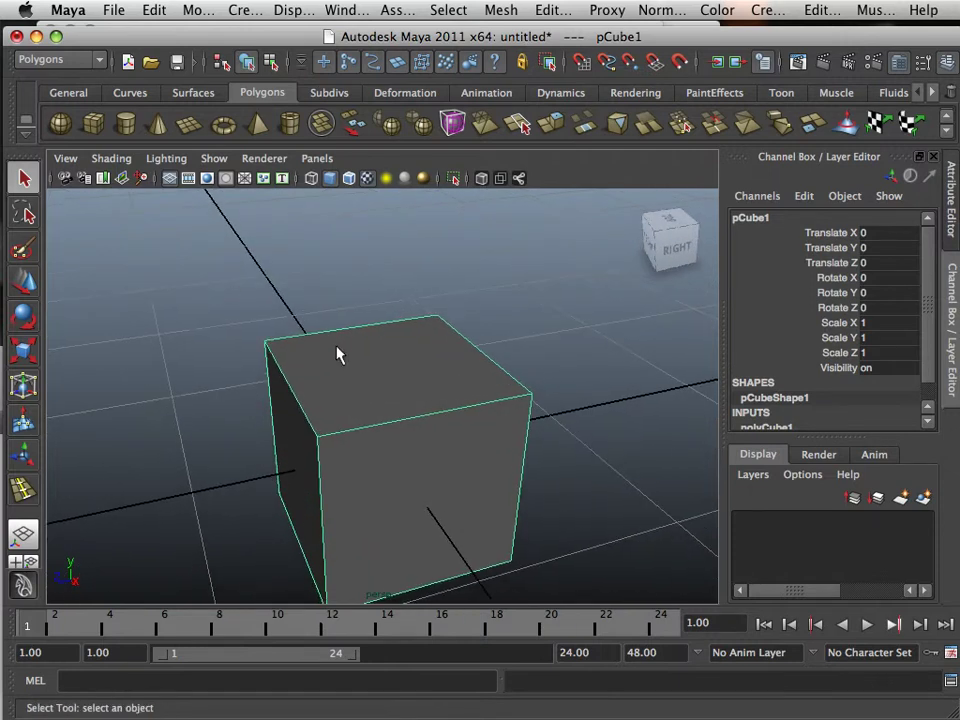
{"action": "left_click", "coordinate": [548, 124]}
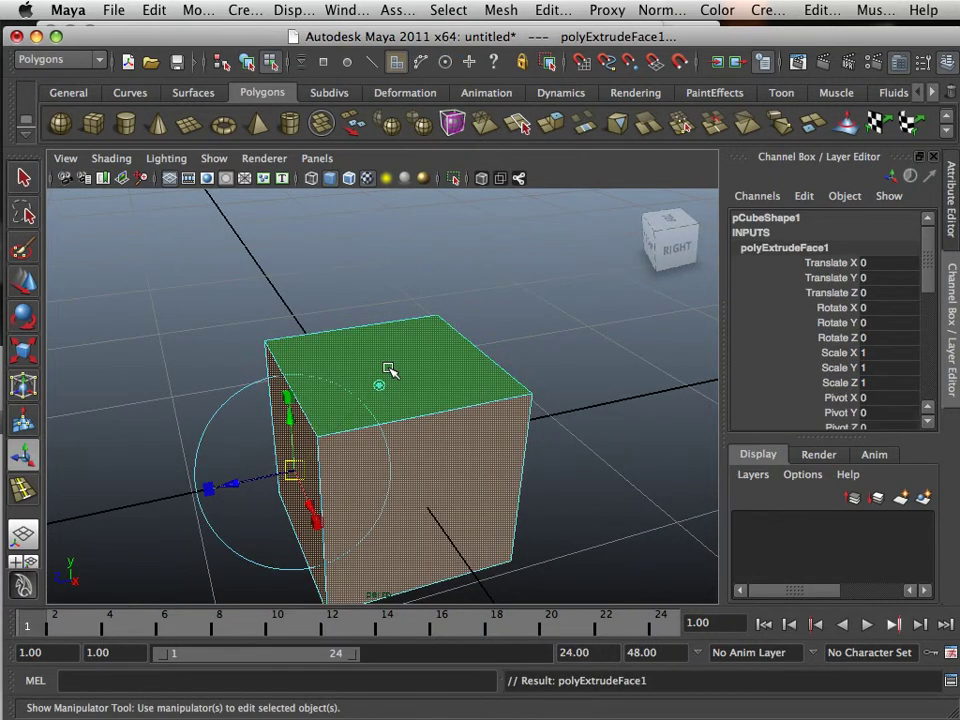
{"action": "key", "text": "super+z"}
{"action": "key", "text": "F8"}
{"action": "left_click", "coordinate": [542, 367]}
{"action": "left_click", "coordinate": [431, 369]}
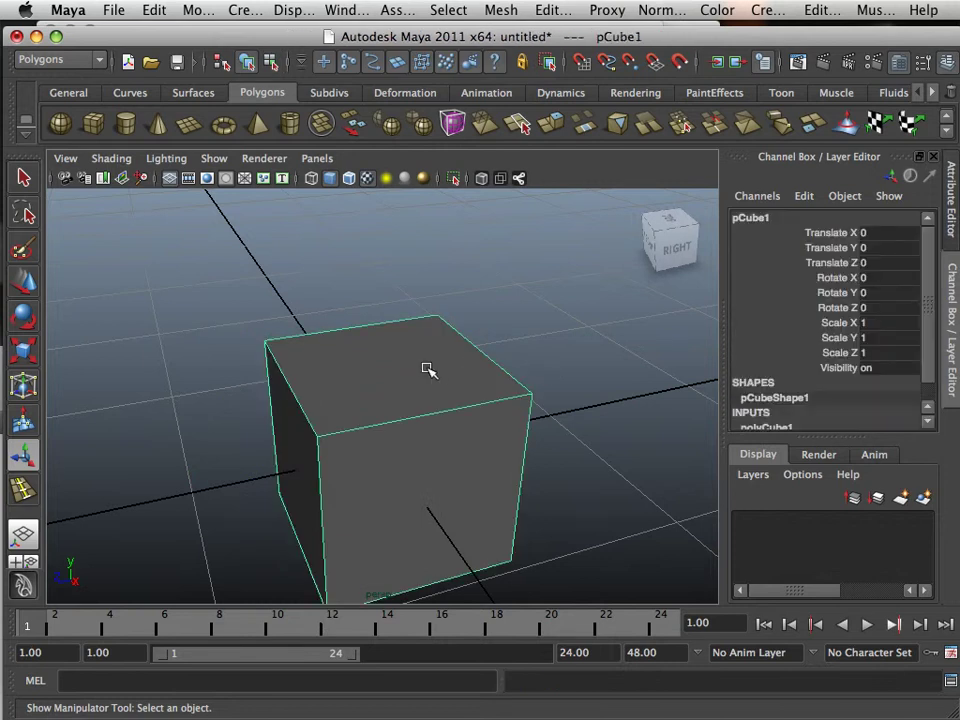
- Extrude the cube's upper face and scale it inward along both horizontal directions to form an inset border
{"action": "right_click_drag", "start_coordinate": [428, 370], "coordinate": [420, 381]}
{"action": "left_click", "coordinate": [419, 378]}
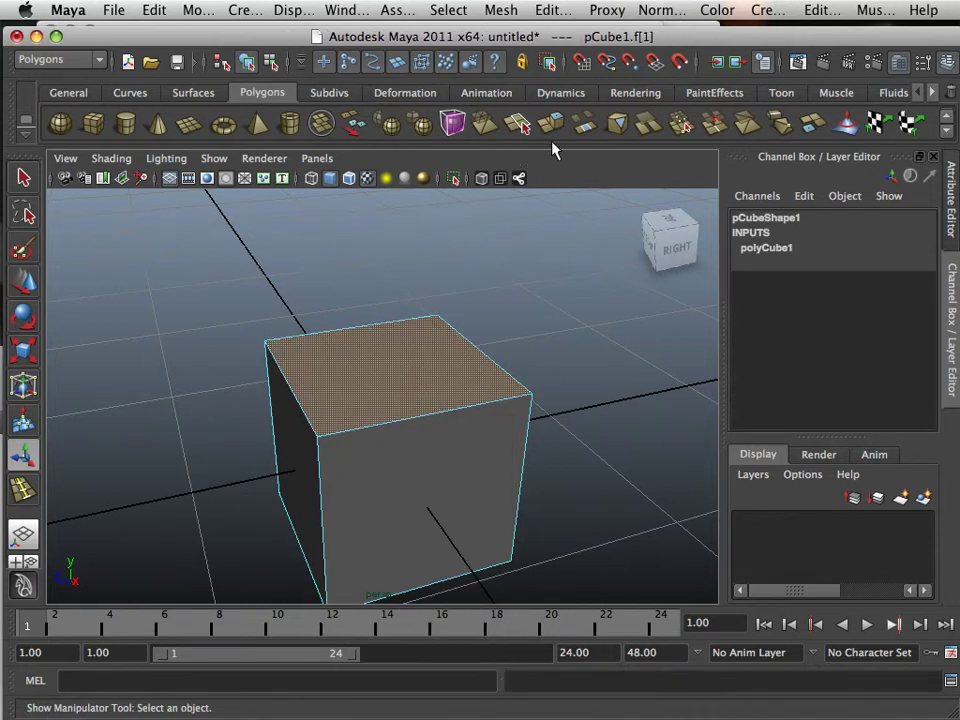
{"action": "left_click", "coordinate": [553, 125]}
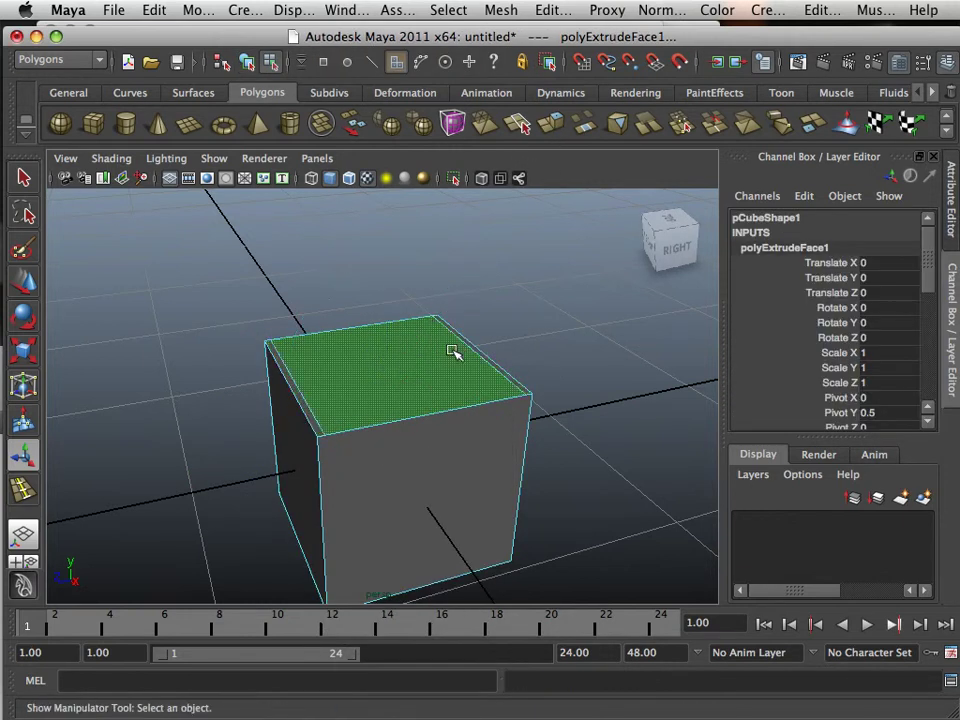
{"action": "left_click", "coordinate": [443, 354]}
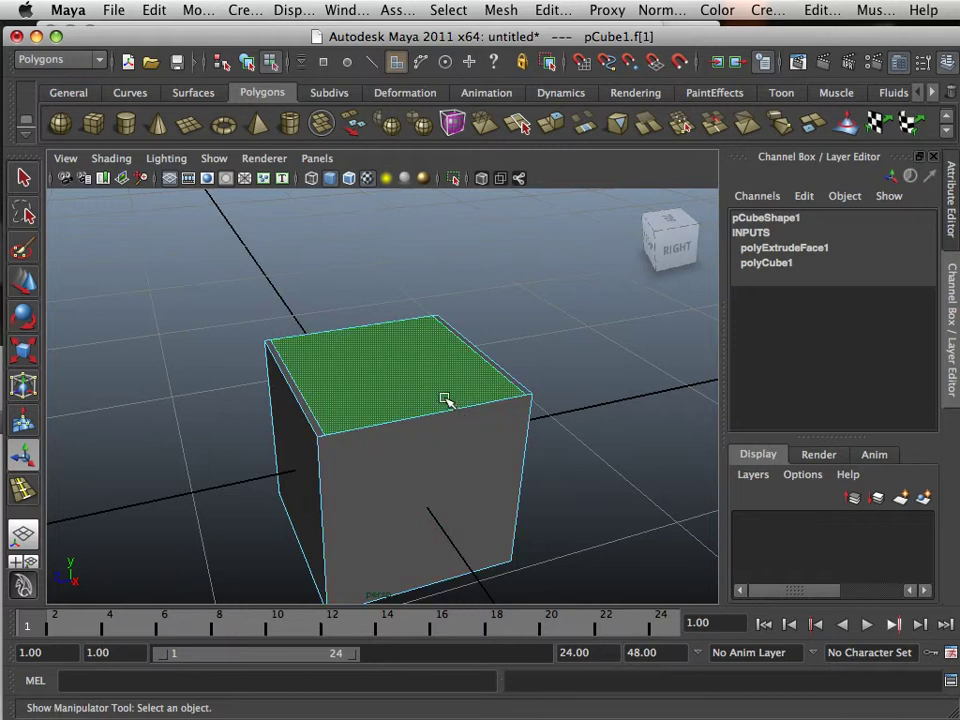
{"action": "left_click", "coordinate": [24, 350]}
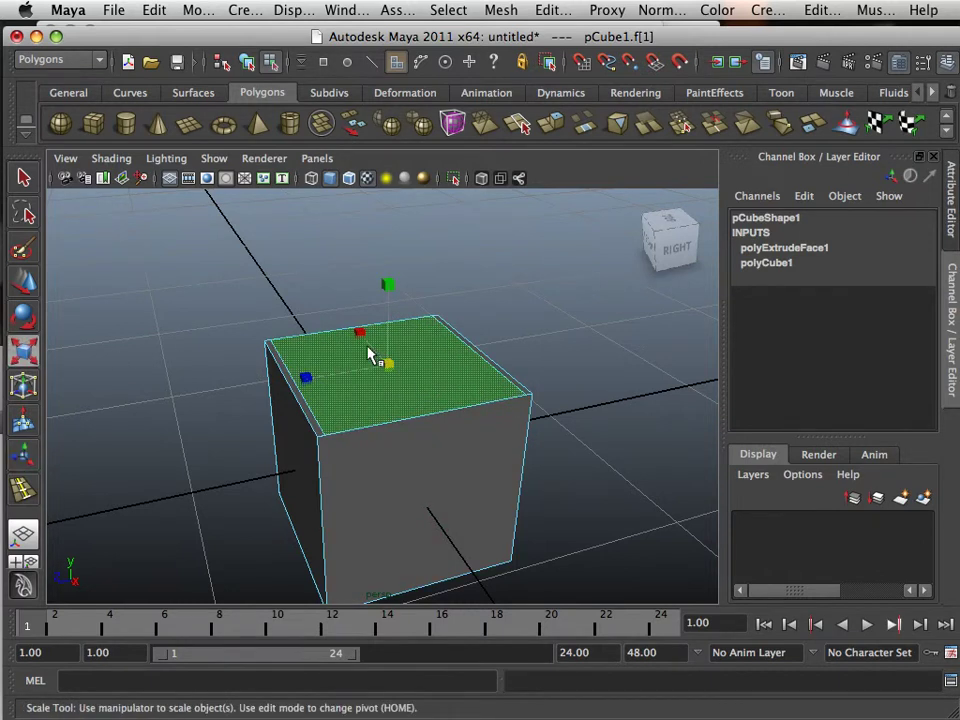
{"action": "left_click_drag", "start_coordinate": [362, 334], "coordinate": [380, 357]}
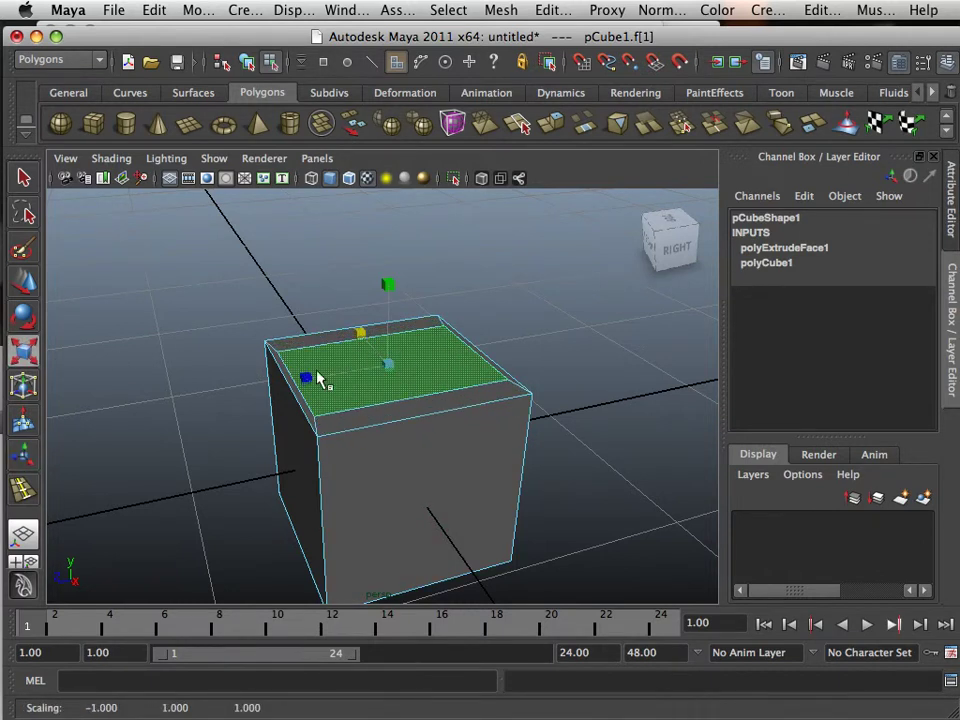
{"action": "left_click_drag", "start_coordinate": [318, 378], "coordinate": [328, 382]}
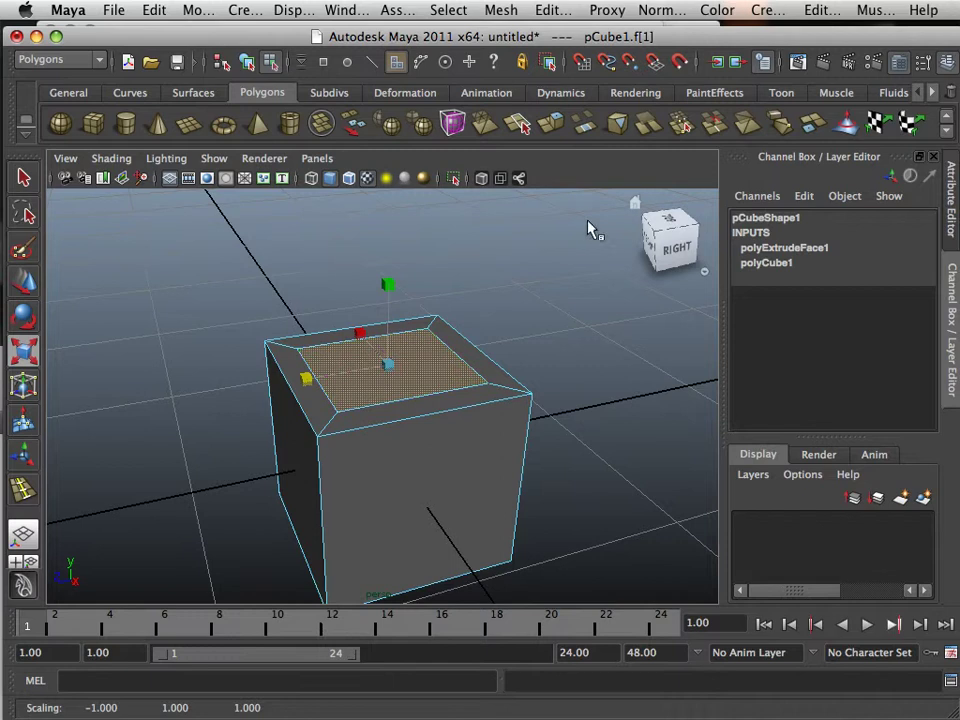
- Extrude the inset face upward about 1.1 cm to form a smaller block on top of the cube, and clear the selection
{"action": "left_click", "coordinate": [554, 130]}
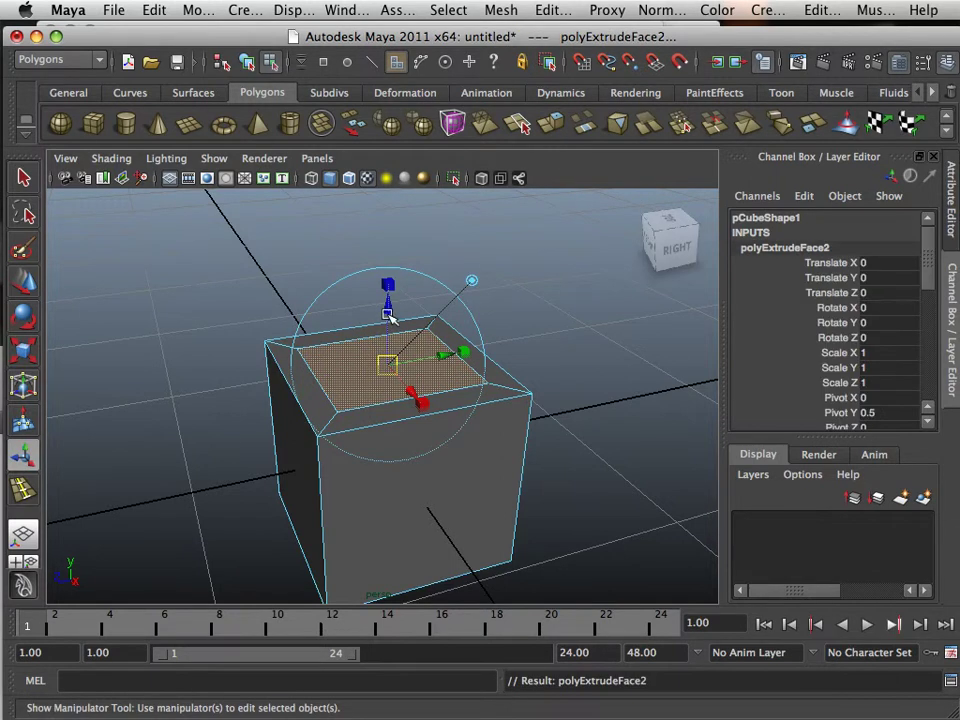
{"action": "left_click_drag", "start_coordinate": [390, 316], "coordinate": [390, 218]}
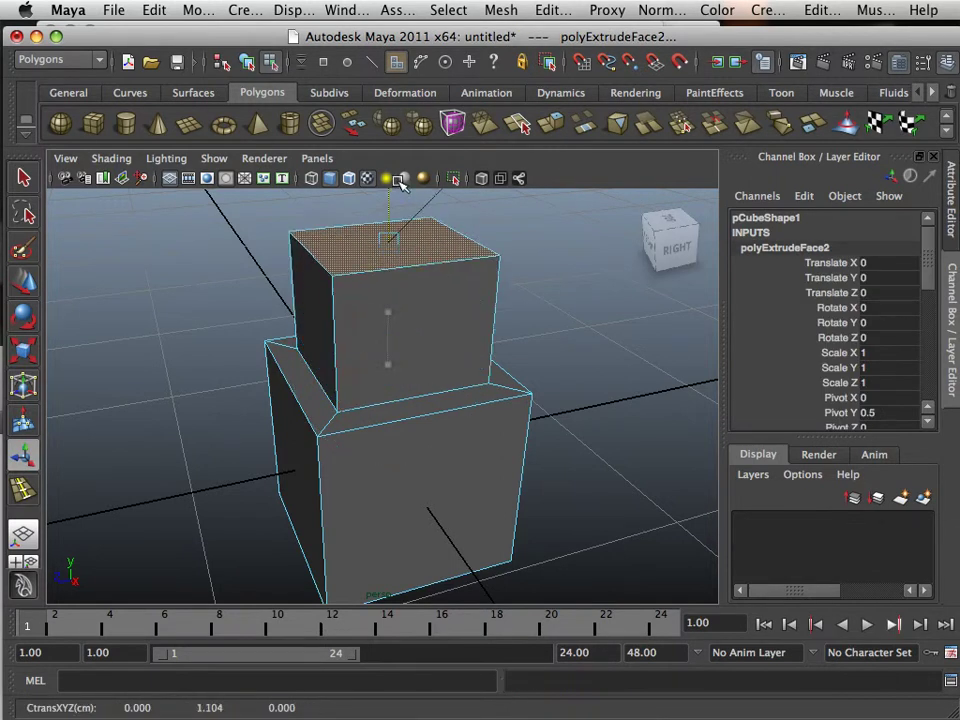
{"action": "left_click", "coordinate": [532, 344]}
- Select the stacked shape as an object, preview it smoothed, and return to the unsmoothed display
{"action": "scroll", "coordinate": [526, 343], "scroll_direction": "down", "scroll_amount": 5}
{"action": "left_click_drag", "start_coordinate": [452, 334], "coordinate": [496, 317], "text": "alt"}
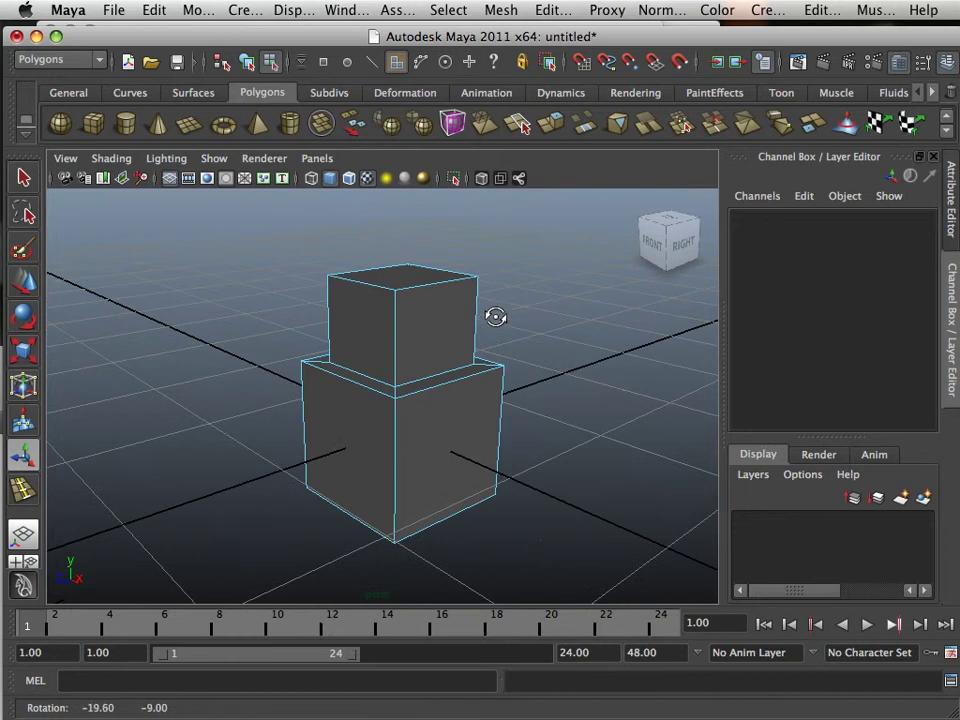
{"action": "right_click_drag", "start_coordinate": [456, 319], "coordinate": [491, 304]}
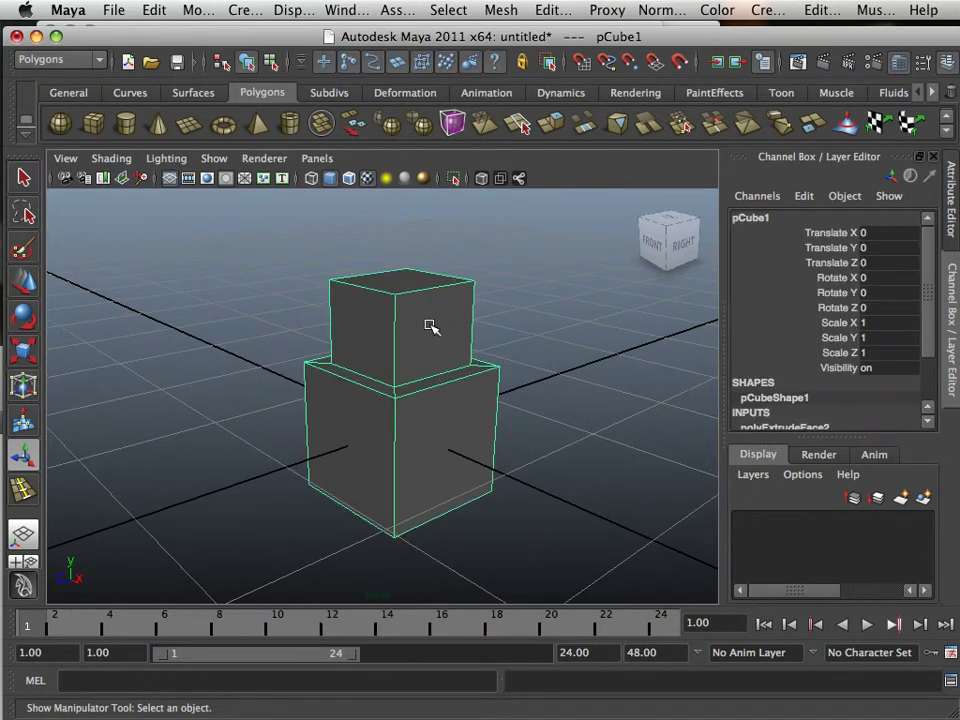
{"action": "key", "text": "3"}
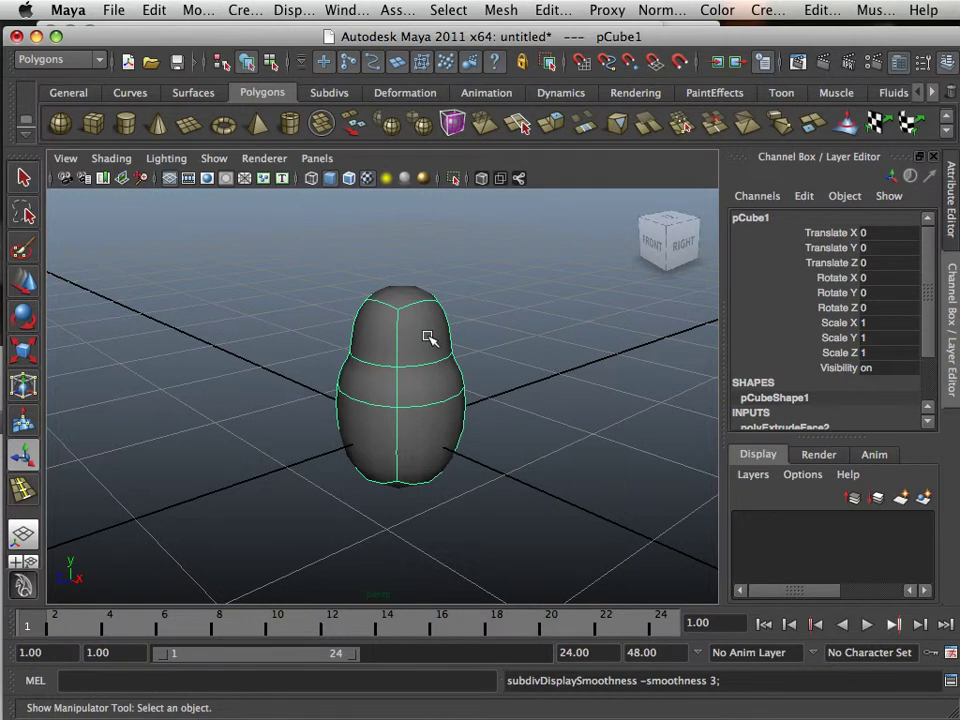
{"action": "key", "text": "1"}
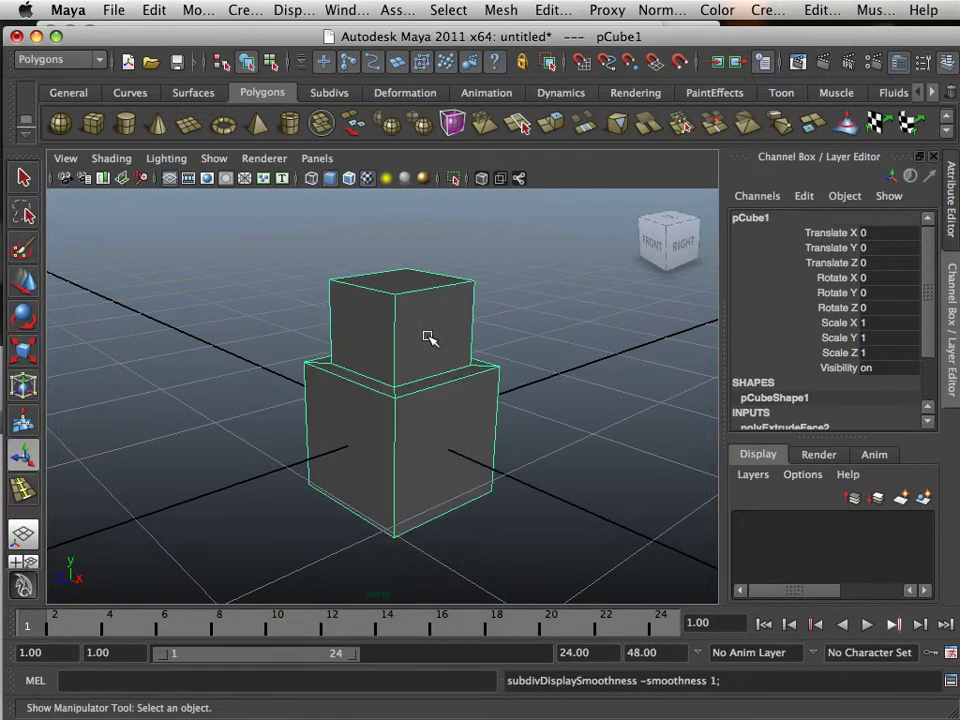
- Insert edge loops close to the stacked shape's vertical corner edges, its uppermost edge and its base with the Insert Edge Loop Tool
{"action": "scroll", "coordinate": [429, 338], "scroll_direction": "up", "scroll_amount": 3}
{"action": "left_click", "coordinate": [517, 122]}
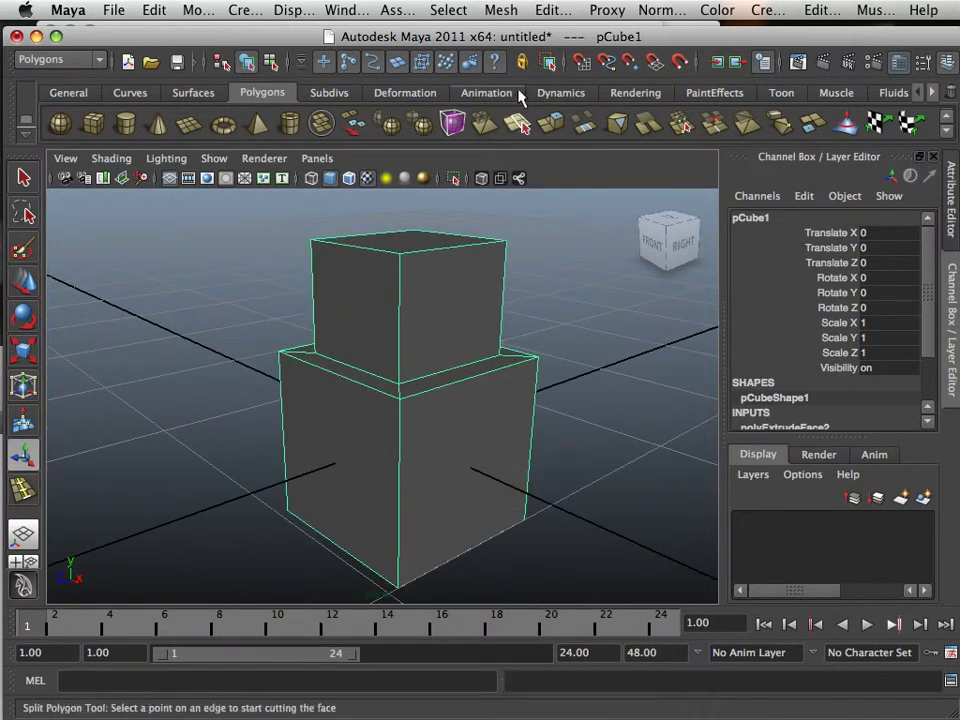
{"action": "left_click", "coordinate": [501, 10]}
{"action": "mouse_move", "coordinate": [552, 10]}
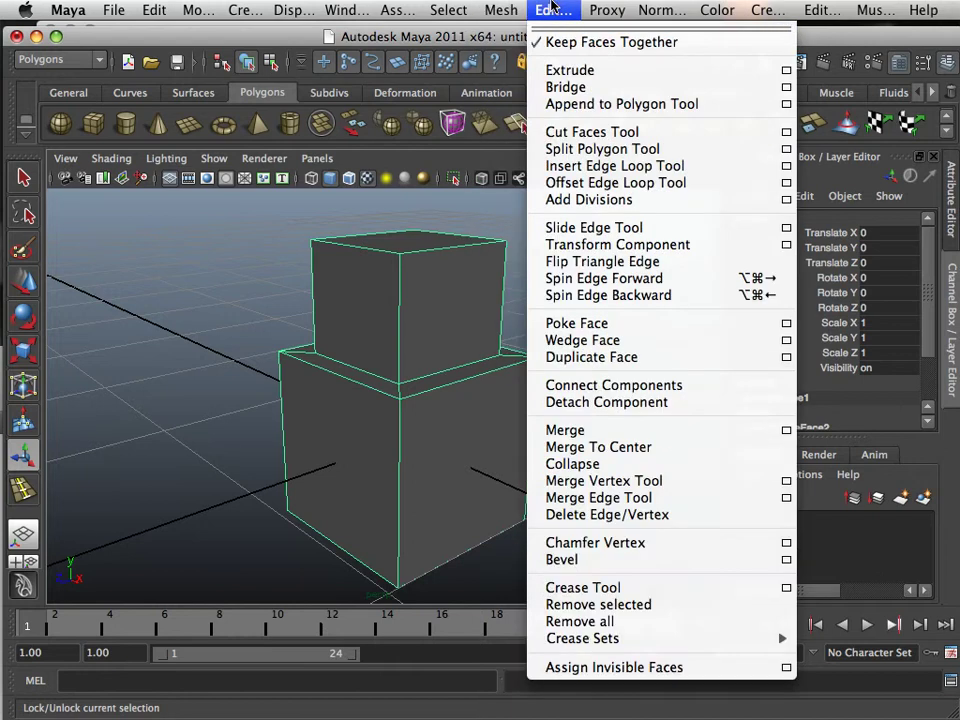
{"action": "left_click", "coordinate": [530, 166]}
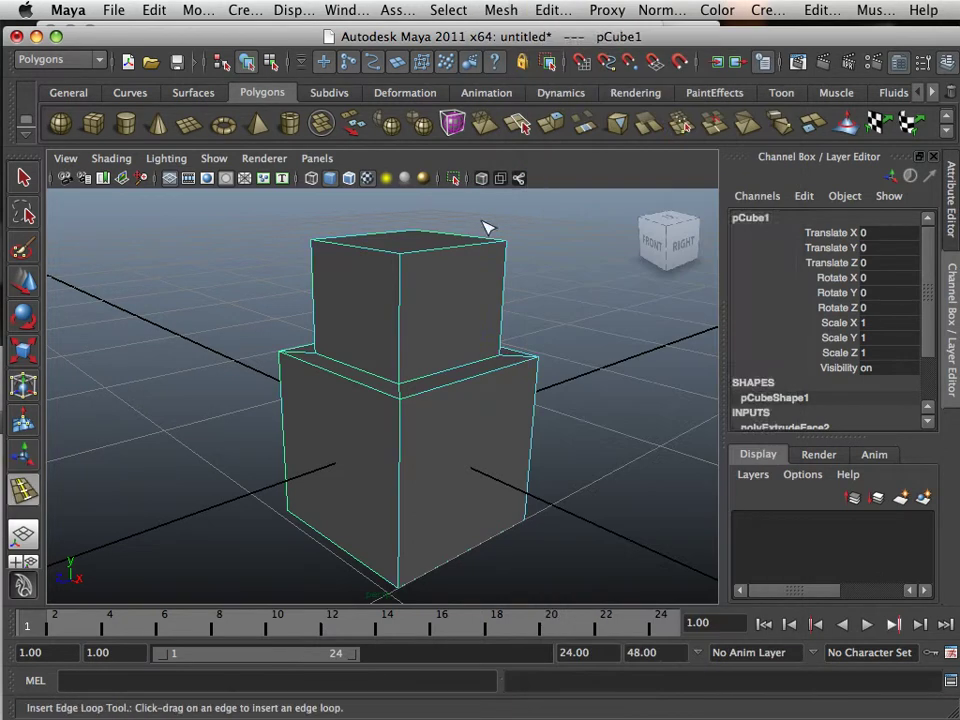
{"action": "left_click", "coordinate": [410, 258]}
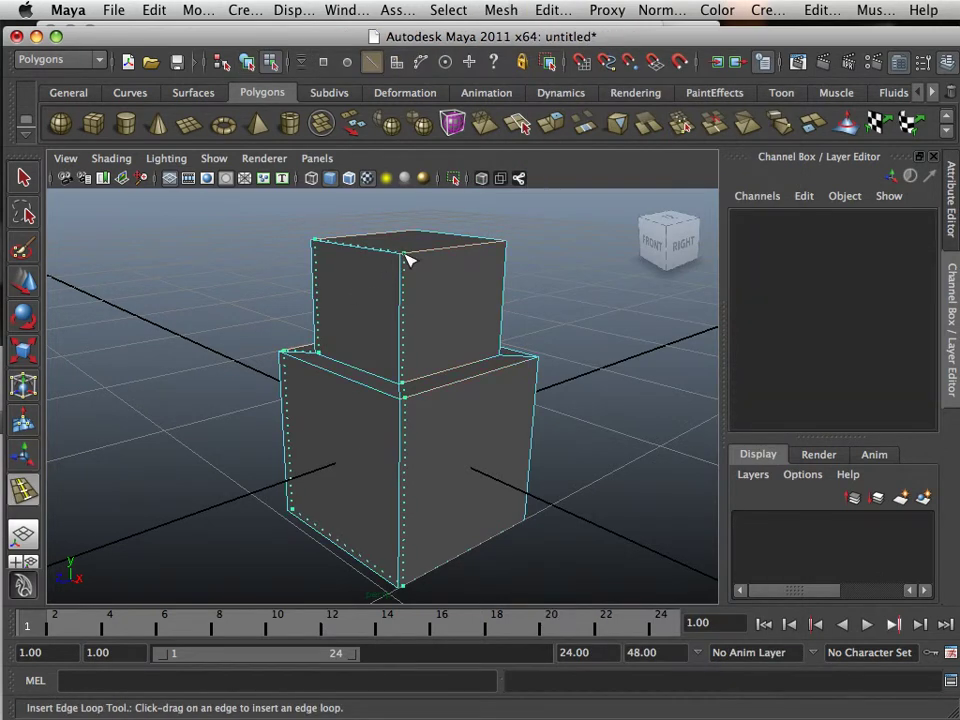
{"action": "left_click", "coordinate": [504, 248]}
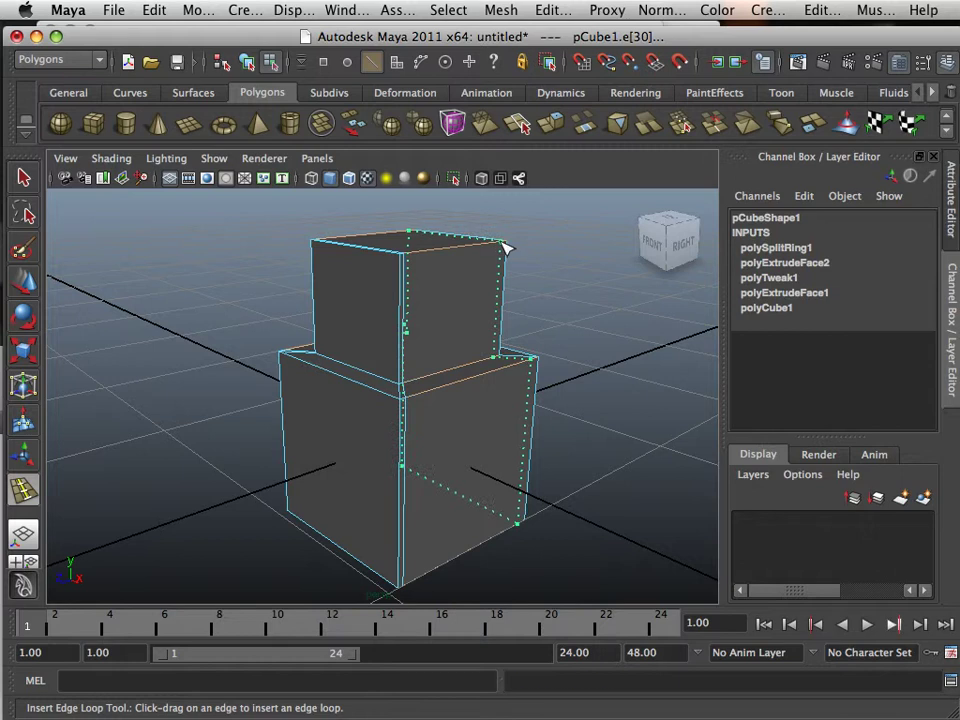
{"action": "left_click", "coordinate": [398, 258]}
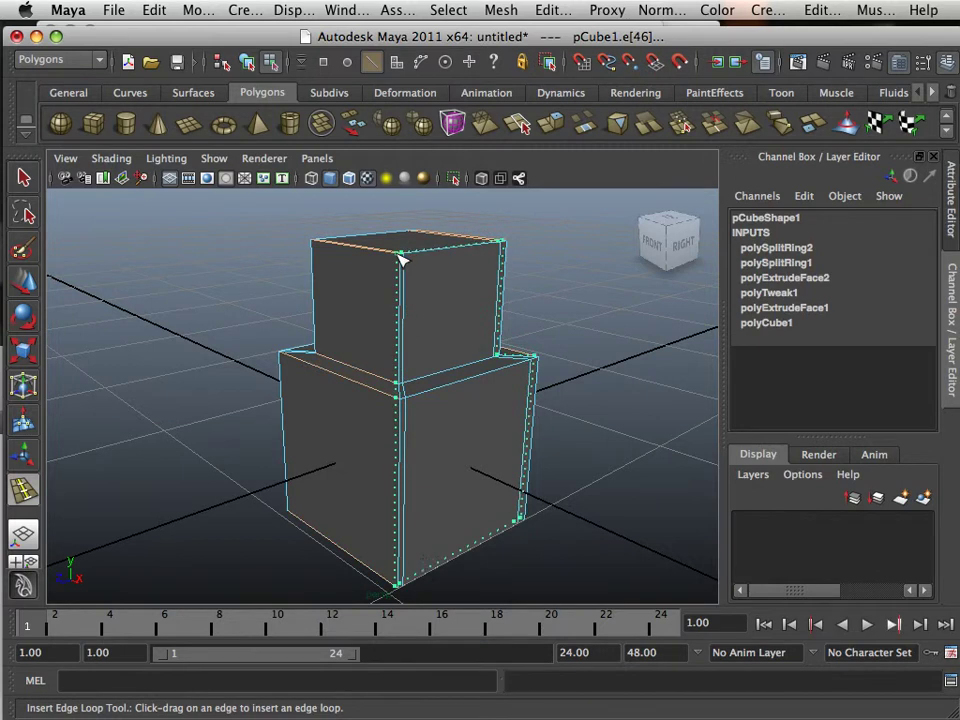
{"action": "left_click", "coordinate": [320, 246]}
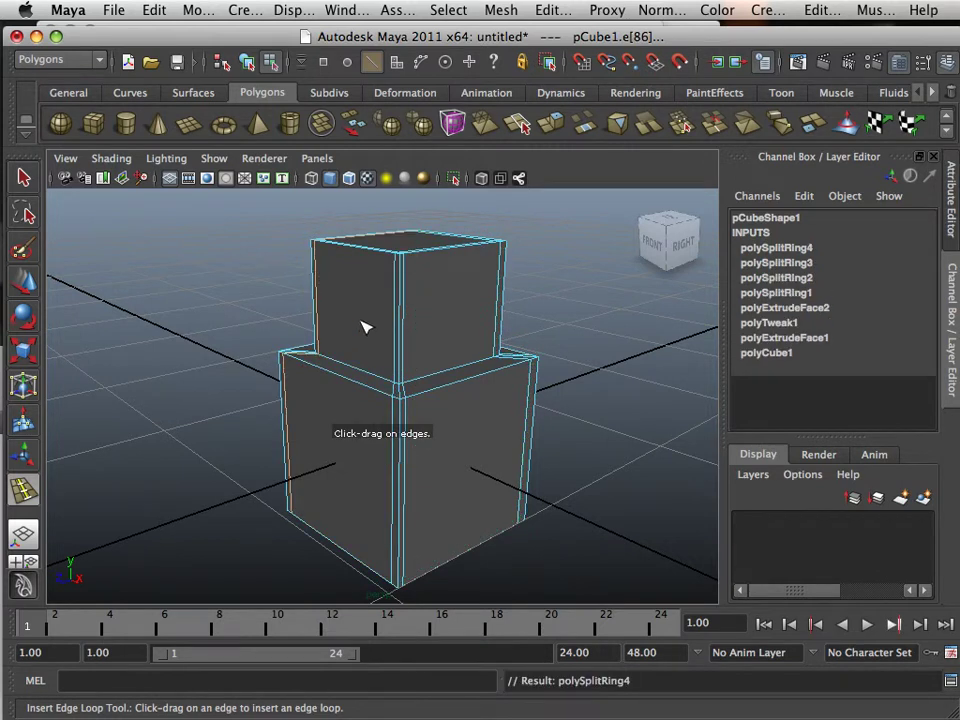
{"action": "left_click", "coordinate": [404, 264]}
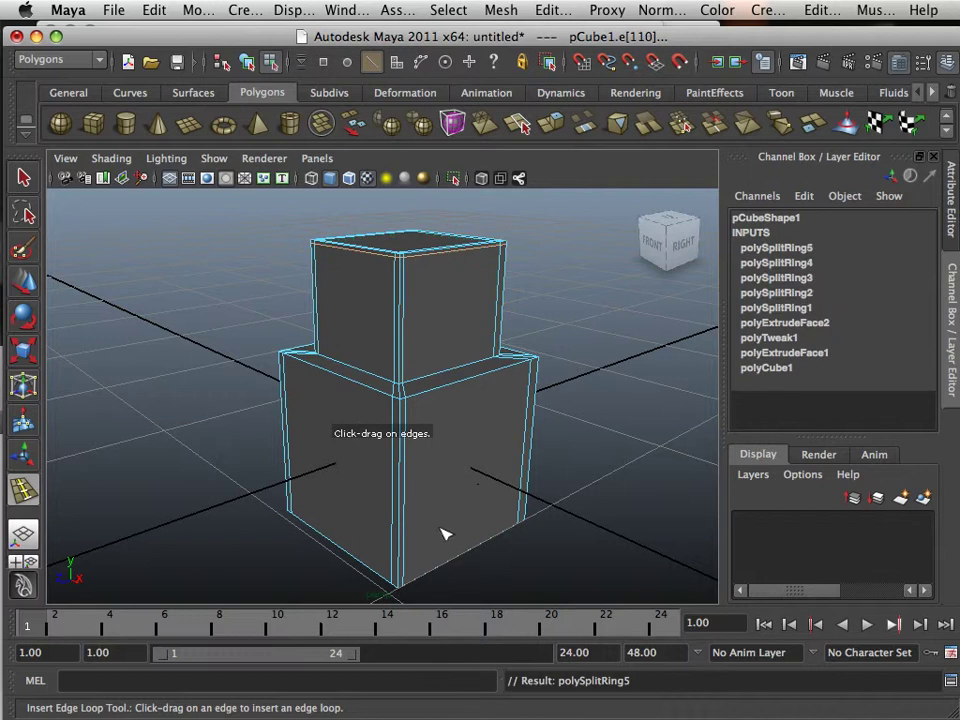
{"action": "left_click", "coordinate": [398, 588]}
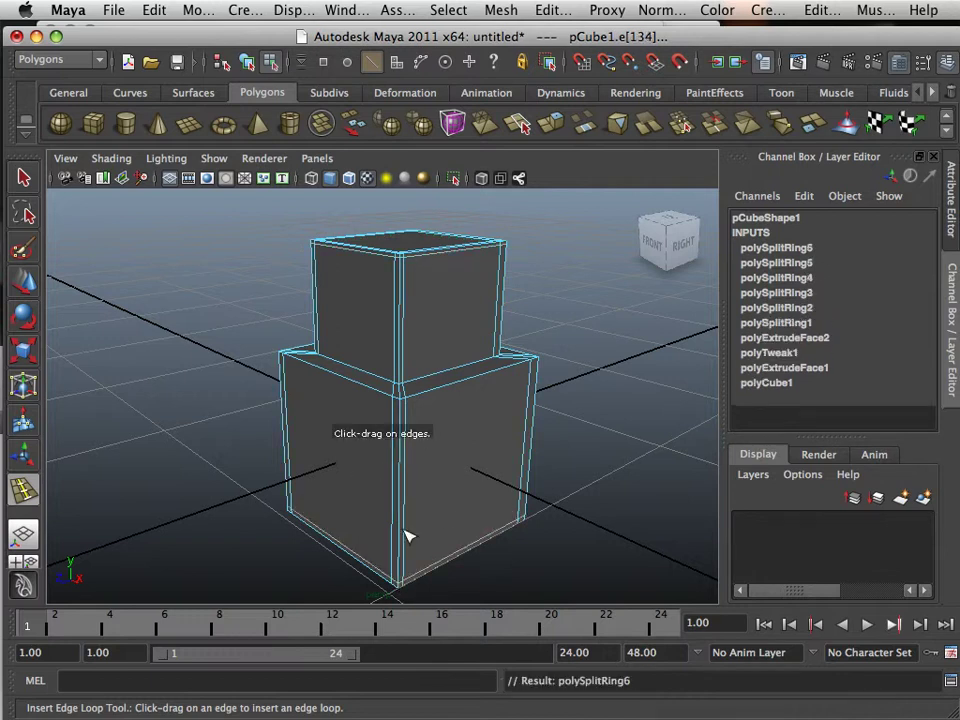
- Inspect the stacked shape from the back with the smooth preview, and return to the unsmoothed display
{"action": "left_click_drag", "start_coordinate": [407, 536], "coordinate": [231, 450], "text": "alt"}
{"action": "middle_click_drag", "start_coordinate": [231, 450], "coordinate": [287, 470], "text": "alt"}
{"action": "left_click_drag", "start_coordinate": [288, 472], "coordinate": [150, 439], "text": "alt"}
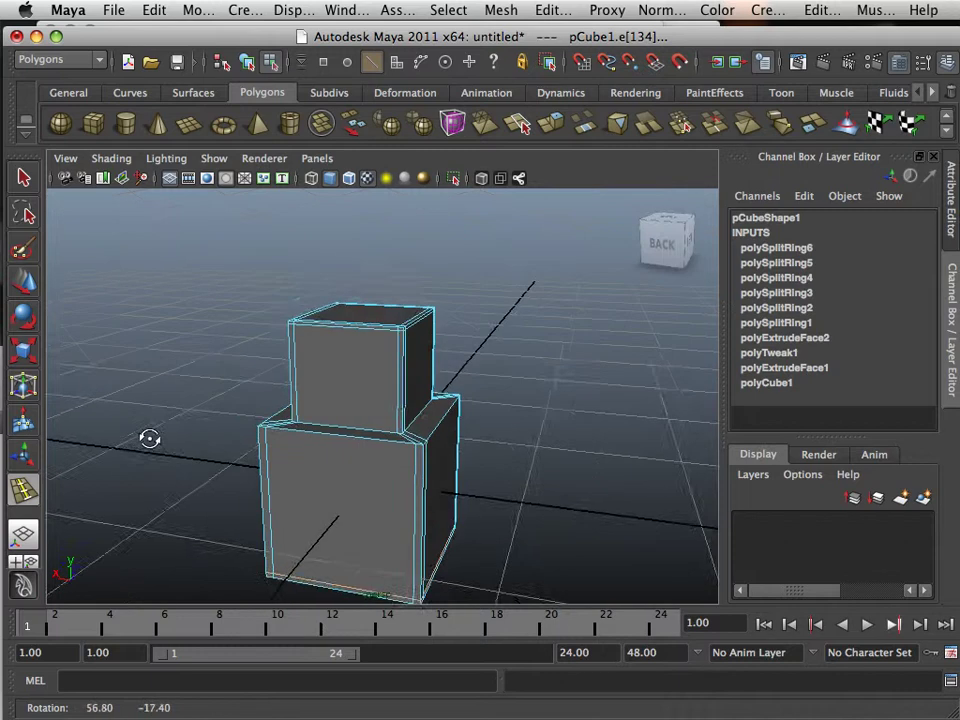
{"action": "right_click_drag", "start_coordinate": [193, 445], "coordinate": [226, 453], "text": "alt"}
{"action": "key", "text": "3"}
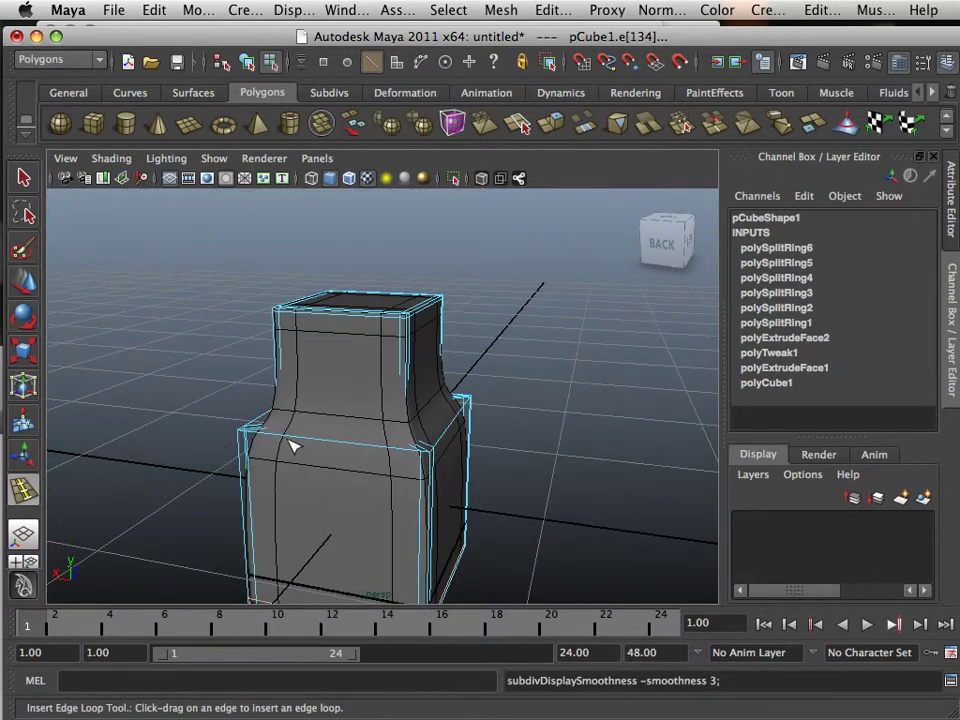
{"action": "key", "text": "1"}
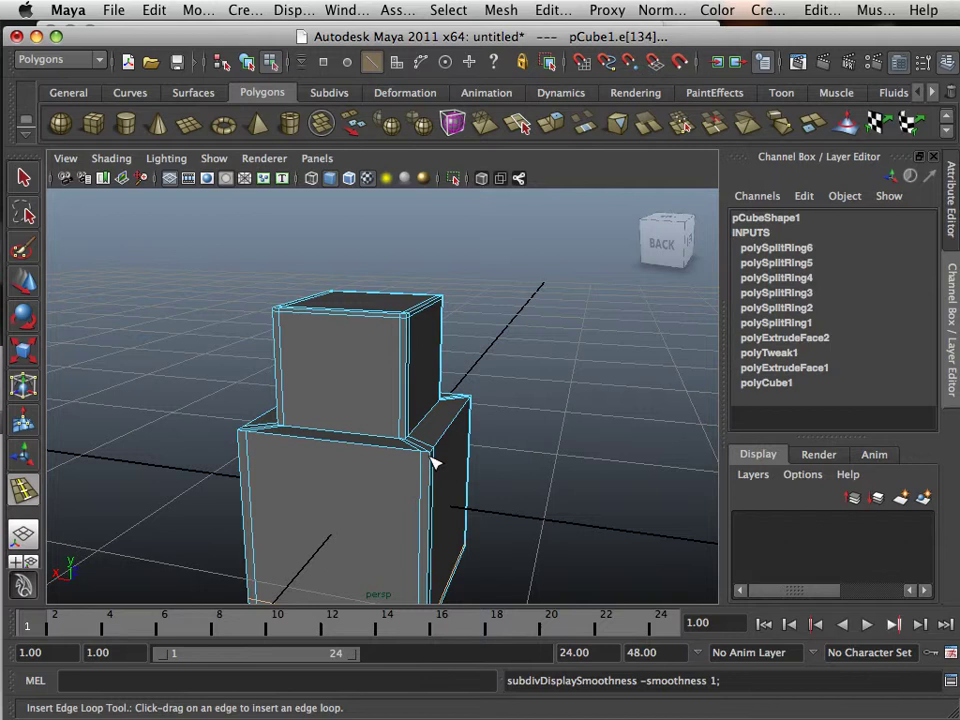
- Insert edge loops just below the lower block's rim and around the upper block's base, display the mesh smoothed, and leave the tool
{"action": "left_click_drag", "start_coordinate": [435, 463], "coordinate": [392, 450]}
{"action": "key", "text": "3"}
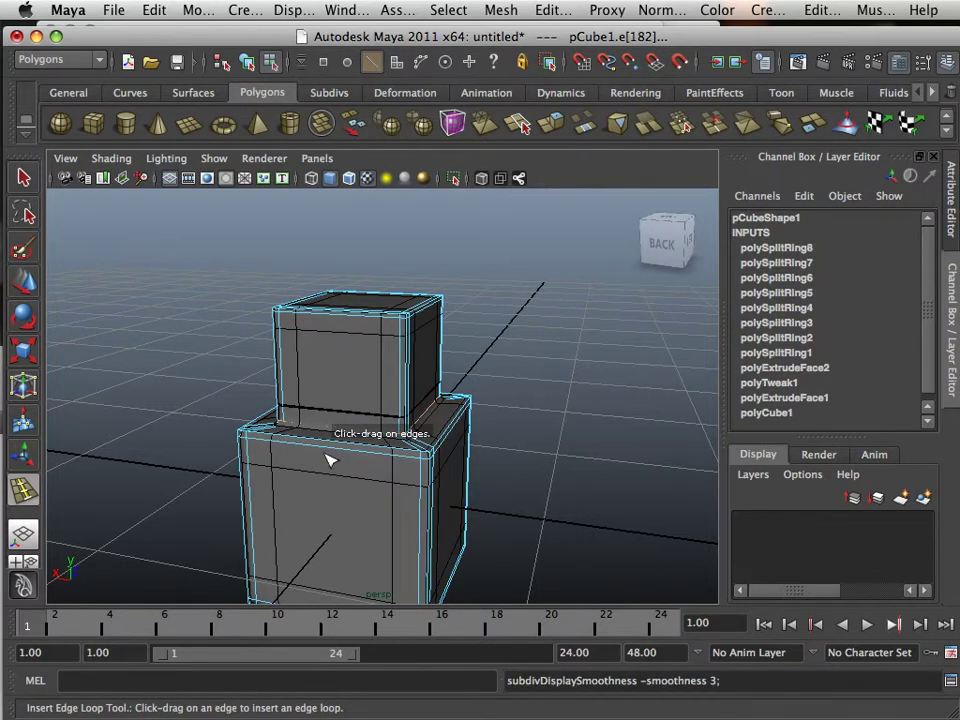
{"action": "left_click", "coordinate": [25, 284]}
{"action": "left_click", "coordinate": [225, 370]}
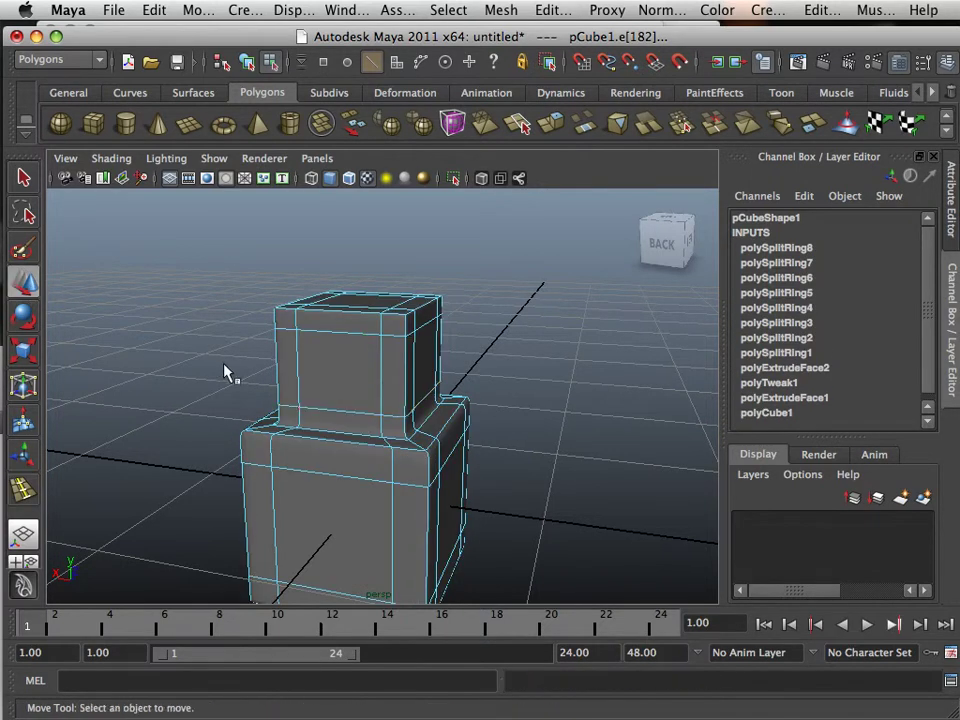
{"action": "left_click", "coordinate": [343, 411]}
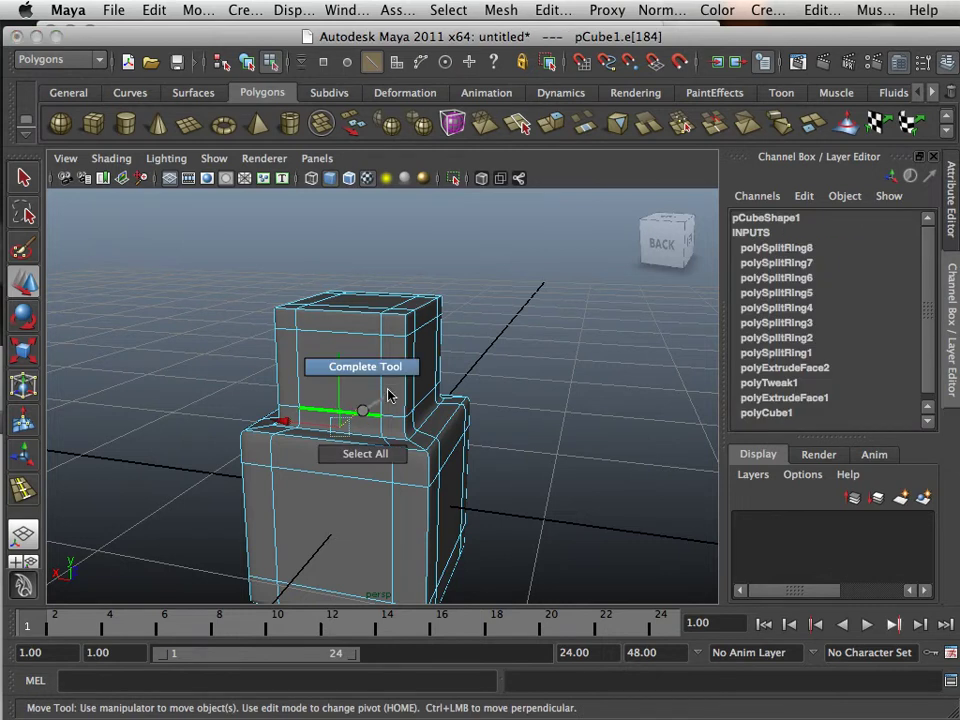
{"action": "right_click_drag", "start_coordinate": [388, 391], "coordinate": [385, 444]}
{"action": "key", "text": "super+z"}
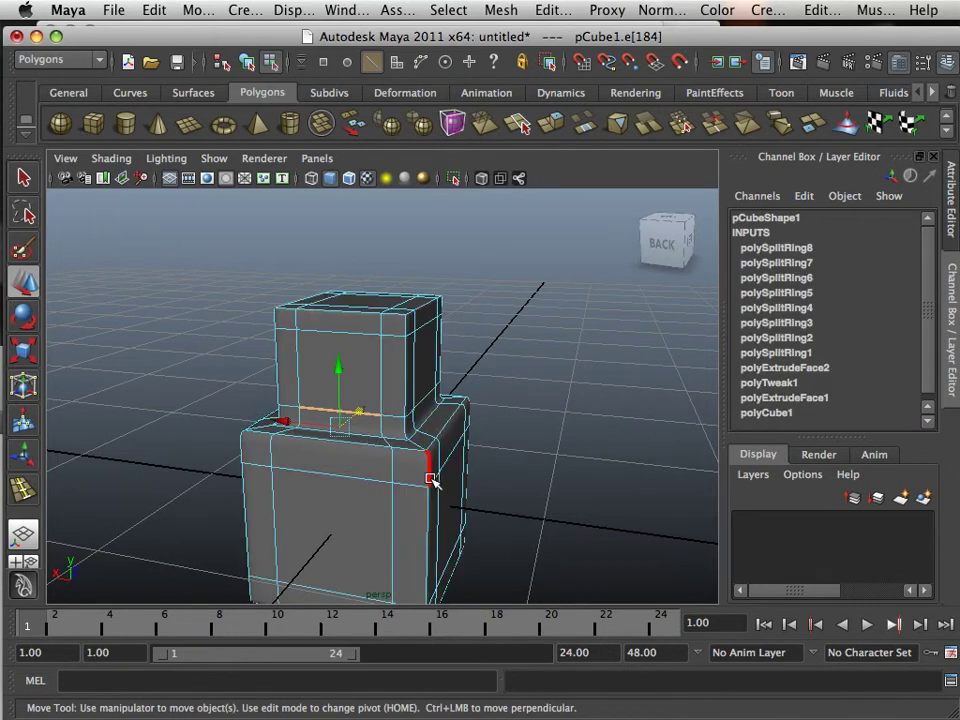
- Examine the smoothed corners up close, return to object selection with the whole model selected, and show it in full
{"action": "left_click_drag", "start_coordinate": [462, 491], "coordinate": [345, 496], "text": "alt"}
{"action": "right_click_drag", "start_coordinate": [345, 496], "coordinate": [490, 530], "text": "alt"}
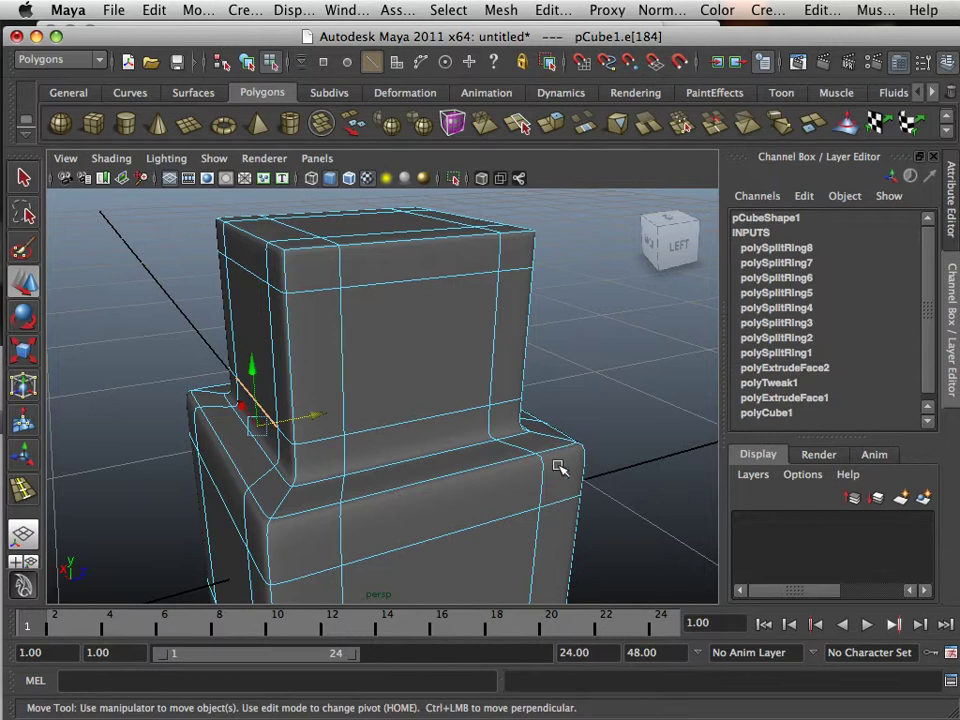
{"action": "right_click_drag", "start_coordinate": [499, 459], "coordinate": [556, 314]}
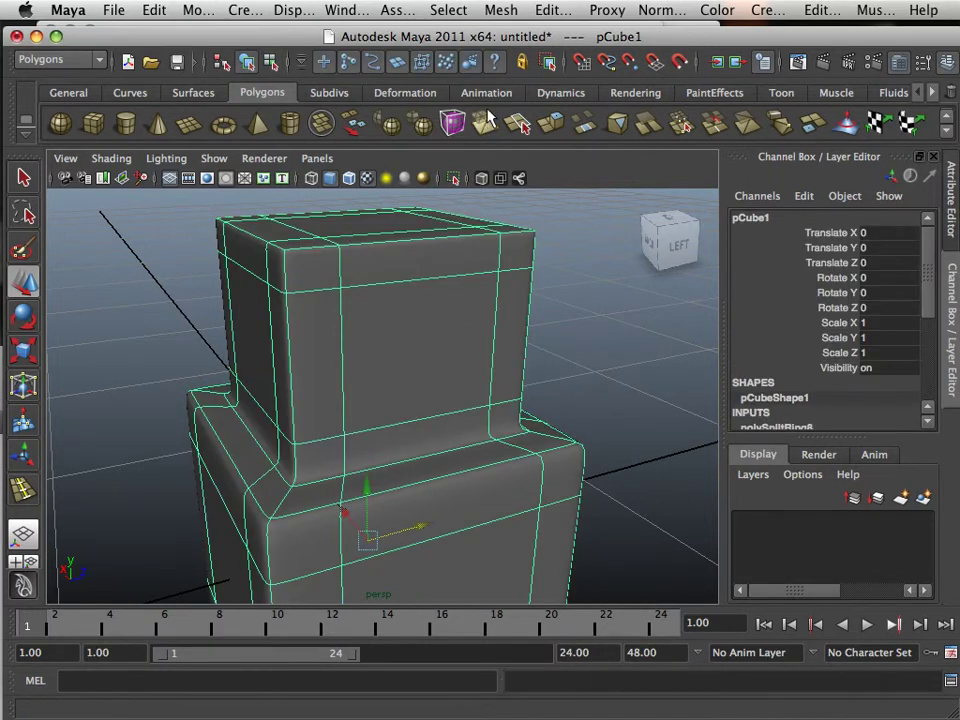
{"action": "scroll", "coordinate": [487, 118], "scroll_direction": "down", "scroll_amount": 1}
{"action": "scroll", "coordinate": [534, 266], "scroll_direction": "down", "scroll_amount": 5}
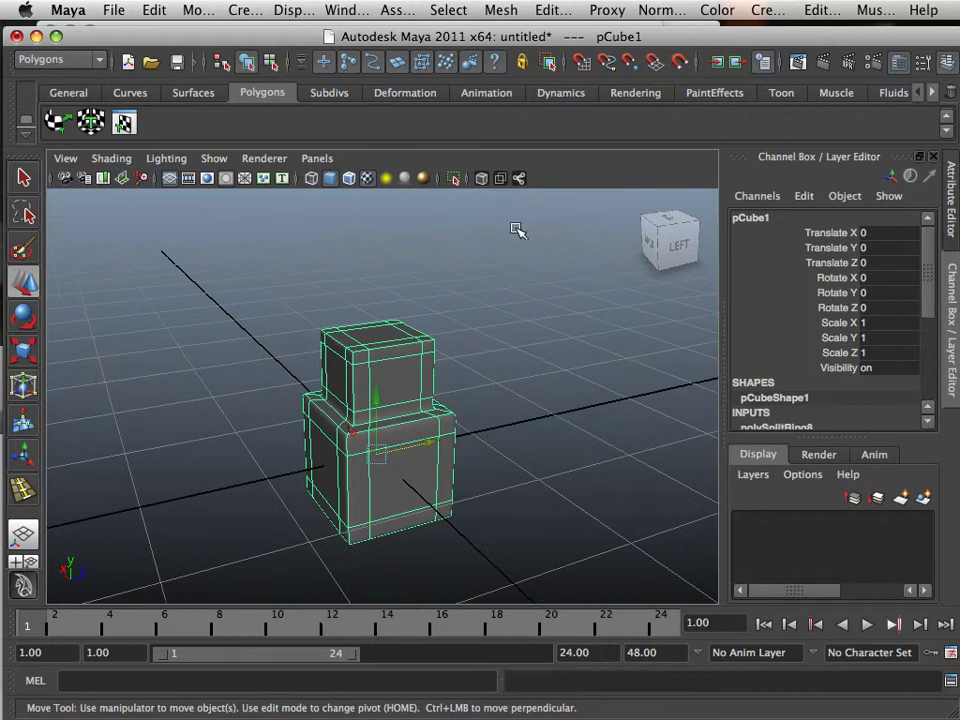
- Apply a mesh Smooth to the whole stacked model and move it to about -0.233 along Z
{"action": "left_click", "coordinate": [511, 10]}
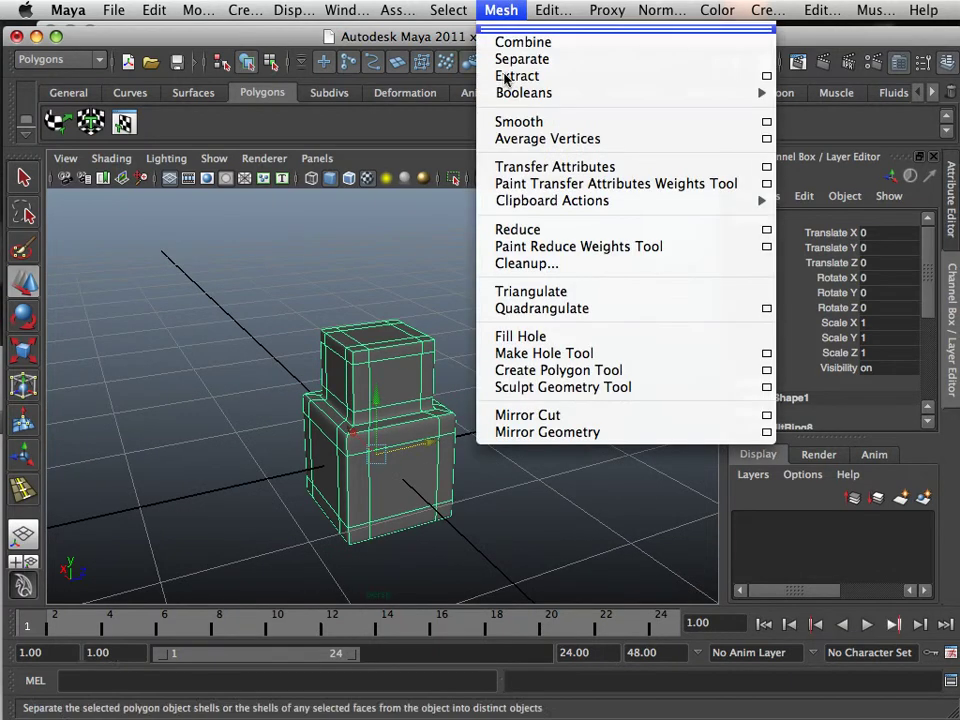
{"action": "left_click", "coordinate": [511, 122]}
{"action": "key", "text": "r"}
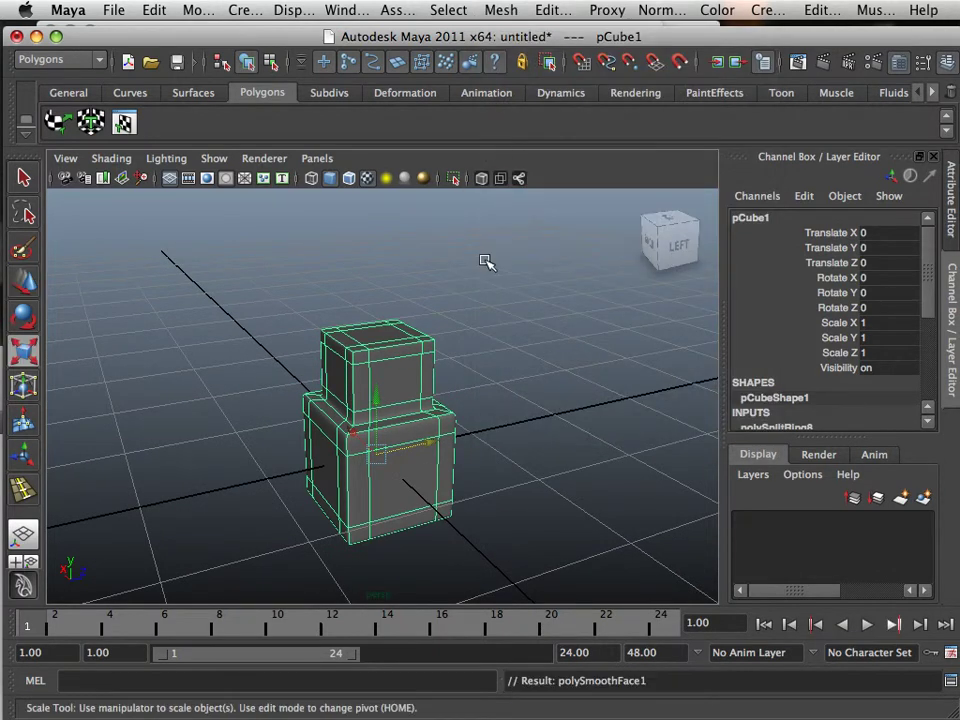
{"action": "left_click", "coordinate": [24, 284]}
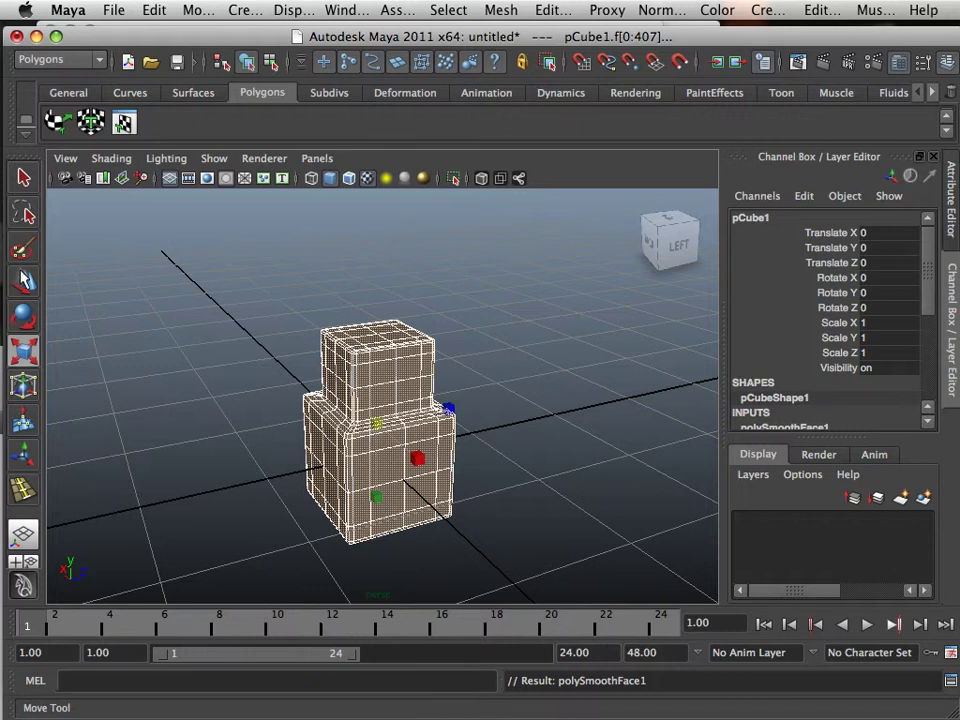
{"action": "left_click_drag", "start_coordinate": [431, 415], "coordinate": [384, 429]}
{"action": "left_click", "coordinate": [480, 435]}
- Inspect the smoothed model up close, checking its mesh with the unsmoothed display level and then its shaded surface
{"action": "scroll", "coordinate": [370, 426], "scroll_direction": "up", "scroll_amount": 3}
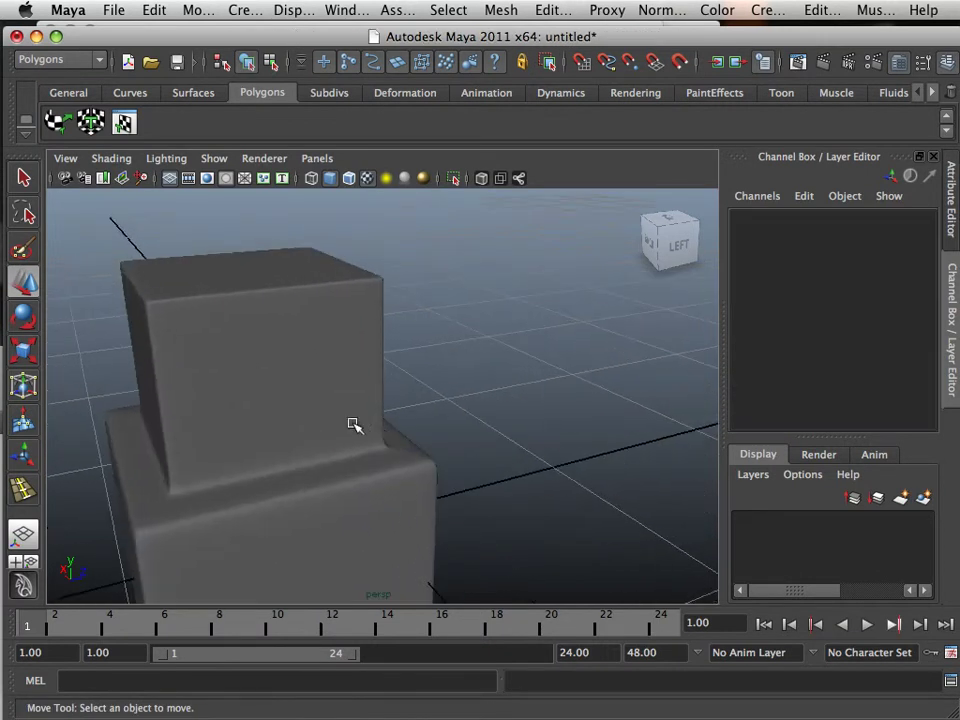
{"action": "left_click", "coordinate": [309, 413]}
{"action": "key", "text": "1"}
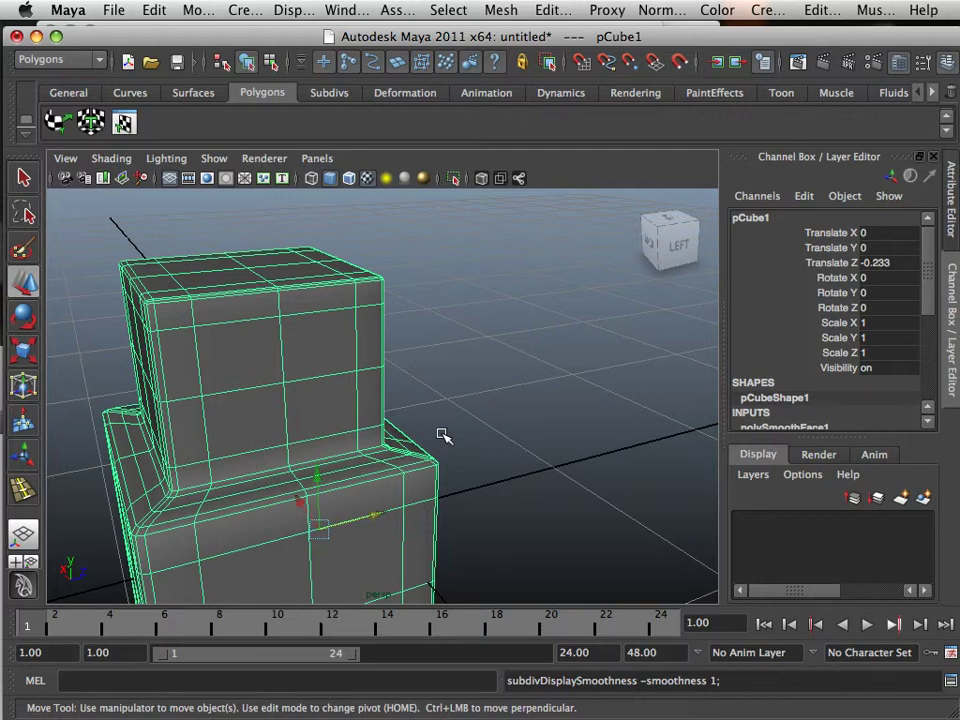
{"action": "left_click", "coordinate": [433, 432]}
{"action": "left_click", "coordinate": [333, 412]}
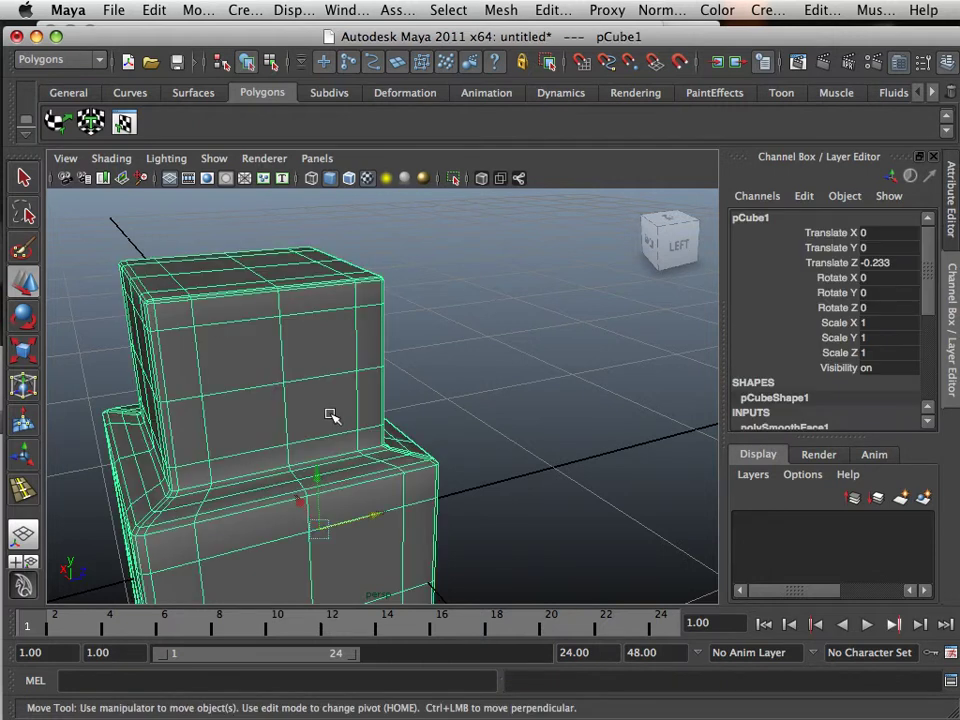
{"action": "left_click", "coordinate": [469, 435]}
- Examine the smoothed model's corners and the joint between its blocks from the other sides
{"action": "left_click_drag", "start_coordinate": [324, 392], "coordinate": [493, 397], "text": "alt"}
{"action": "middle_click_drag", "start_coordinate": [497, 373], "coordinate": [530, 262], "text": "alt"}
{"action": "right_click_drag", "start_coordinate": [530, 262], "coordinate": [446, 330], "text": "alt"}
{"action": "left_click_drag", "start_coordinate": [446, 330], "coordinate": [652, 344], "text": "alt"}
{"action": "middle_click_drag", "start_coordinate": [645, 340], "coordinate": [587, 427], "text": "alt"}
{"action": "right_click_drag", "start_coordinate": [587, 427], "coordinate": [461, 401], "text": "alt"}
{"action": "left_click_drag", "start_coordinate": [461, 401], "coordinate": [463, 368], "text": "alt"}
{"action": "scroll", "coordinate": [463, 370], "scroll_direction": "up", "scroll_amount": 2}
{"action": "scroll", "coordinate": [390, 356], "scroll_direction": "up", "scroll_amount": 2}
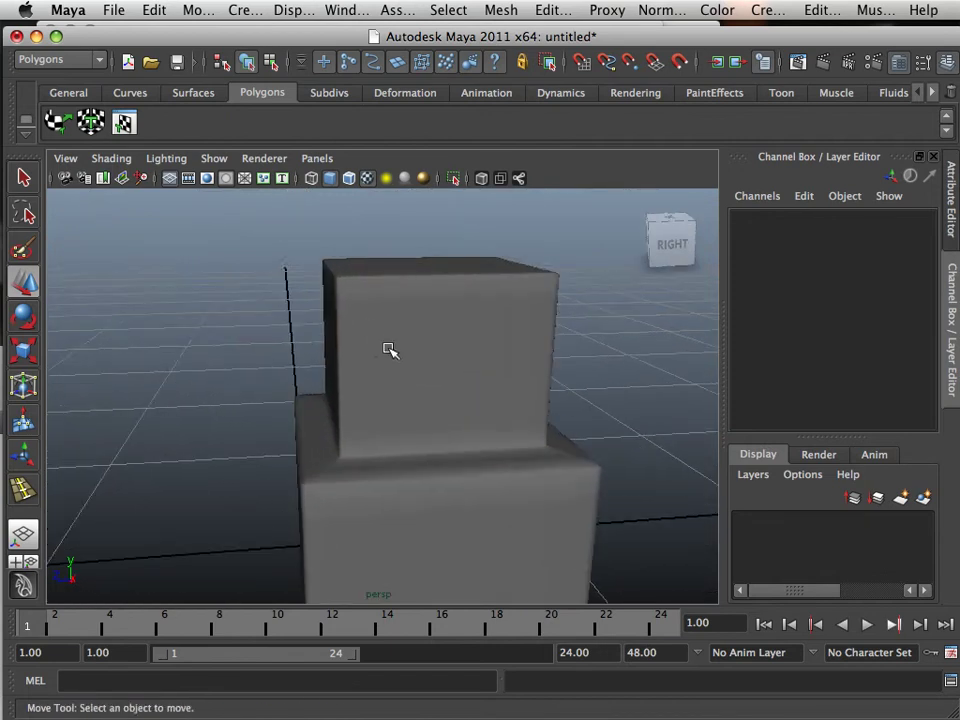
{"action": "left_click_drag", "start_coordinate": [388, 349], "coordinate": [404, 323], "text": "alt"}
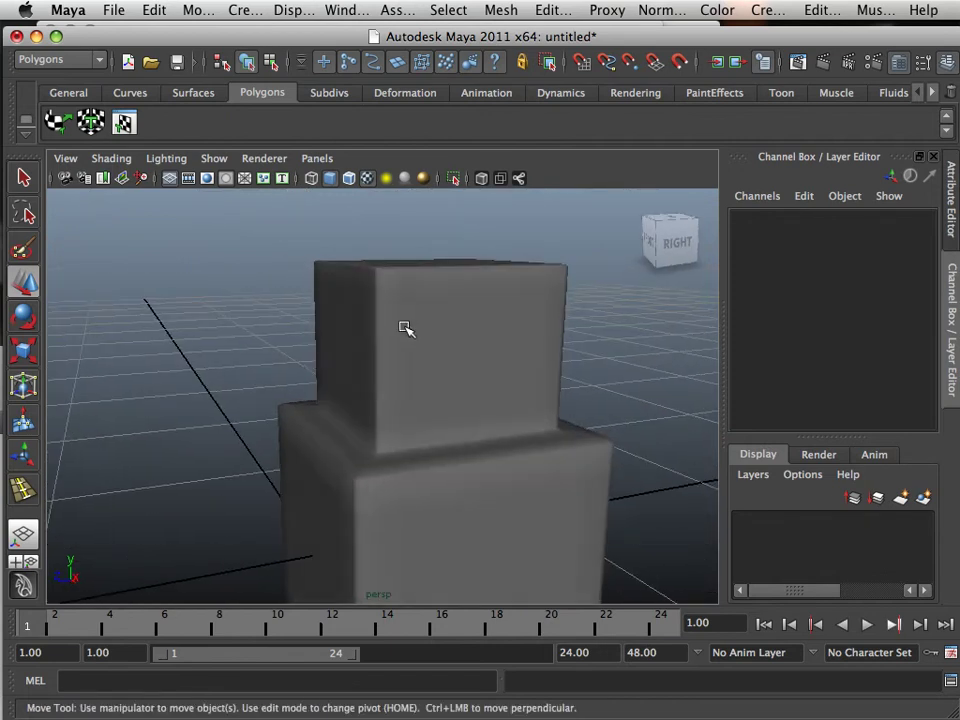
- Select the model and examine the dense edge flow around the upper block's corners from above
{"action": "left_click", "coordinate": [404, 327]}
{"action": "scroll", "coordinate": [476, 404], "scroll_direction": "down", "scroll_amount": 4}
{"action": "scroll", "coordinate": [476, 404], "scroll_direction": "up", "scroll_amount": 5}
{"action": "left_click_drag", "start_coordinate": [505, 426], "coordinate": [540, 475], "text": "alt"}
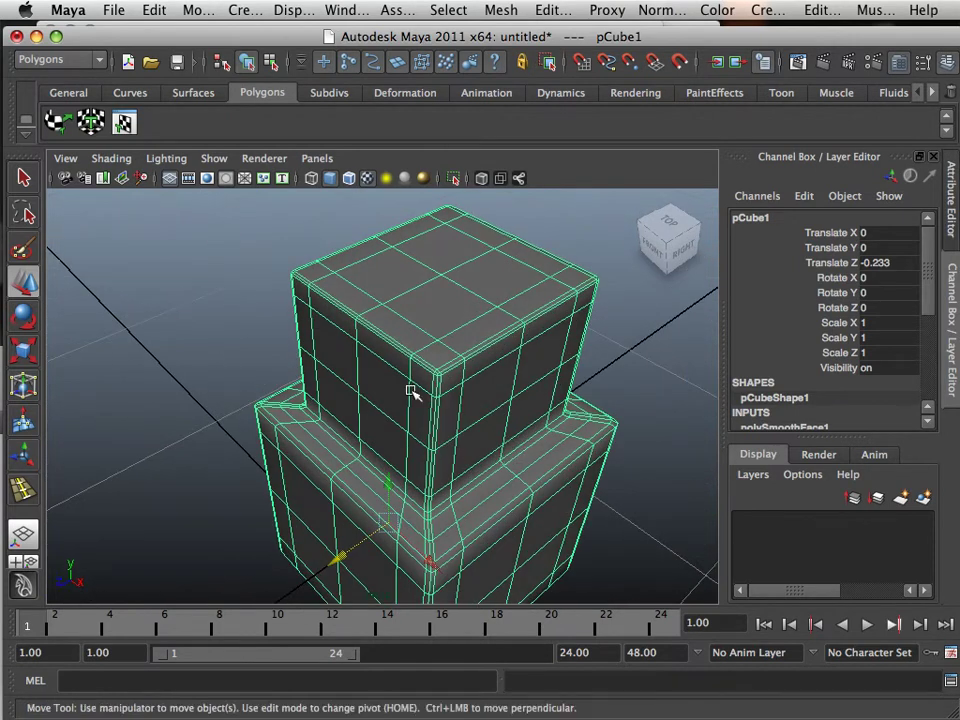
{"action": "right_click_drag", "start_coordinate": [493, 416], "coordinate": [536, 421], "text": "alt"}
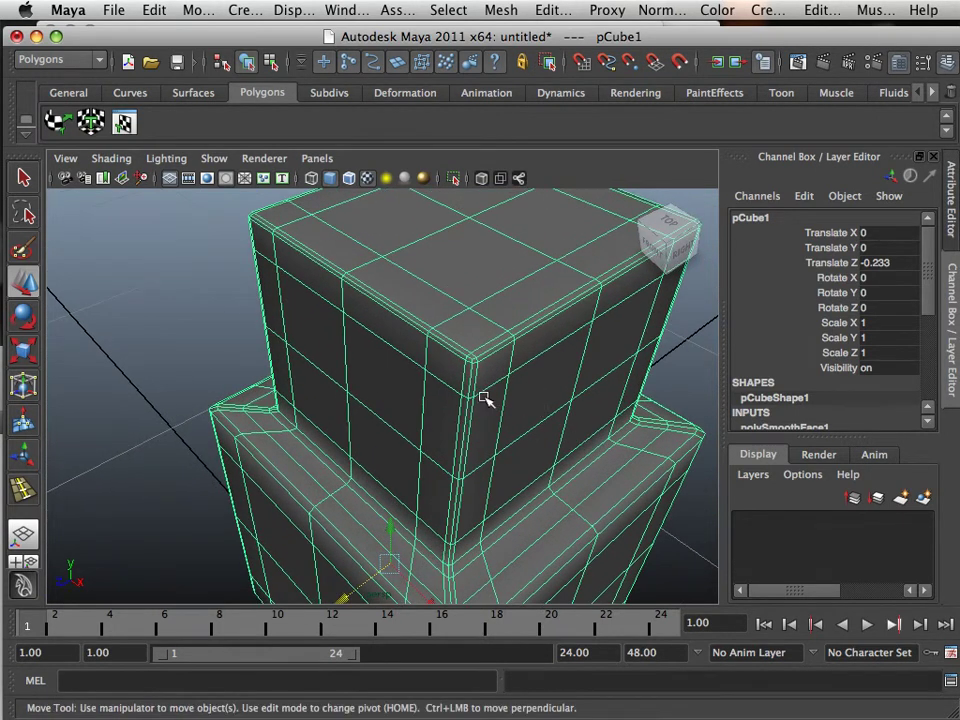
{"action": "right_click_drag", "start_coordinate": [486, 398], "coordinate": [437, 439], "text": "alt"}
{"action": "left_click_drag", "start_coordinate": [437, 439], "coordinate": [390, 404], "text": "alt"}
{"action": "scroll", "coordinate": [390, 404], "scroll_direction": "down", "scroll_amount": 8}
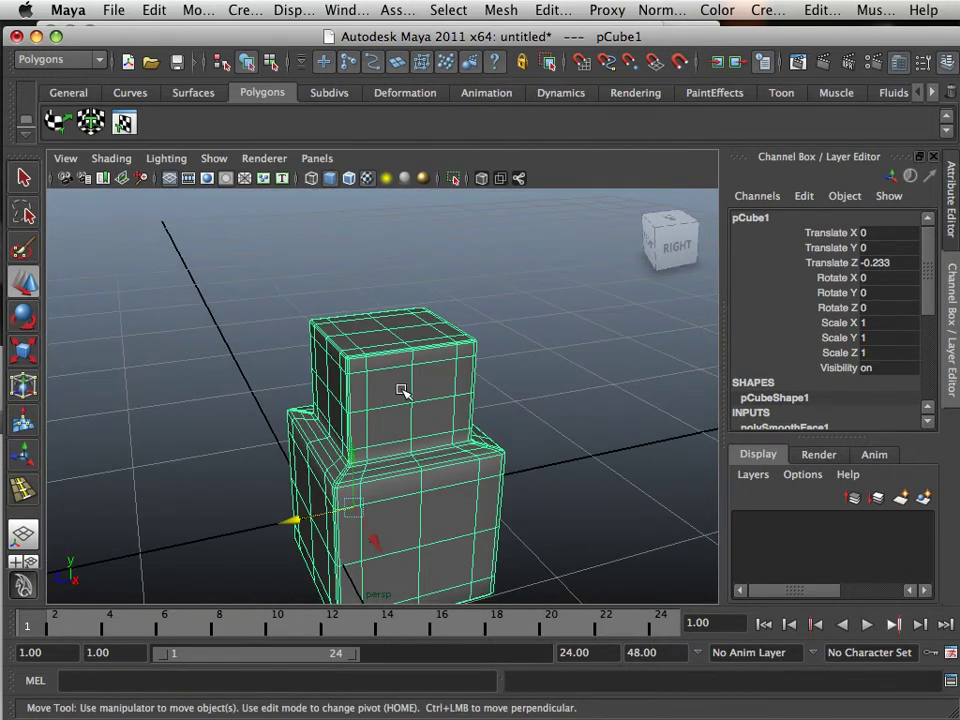
- Delete the stacked model and create a new polygon cube at the origin
{"action": "key", "text": "Delete"}
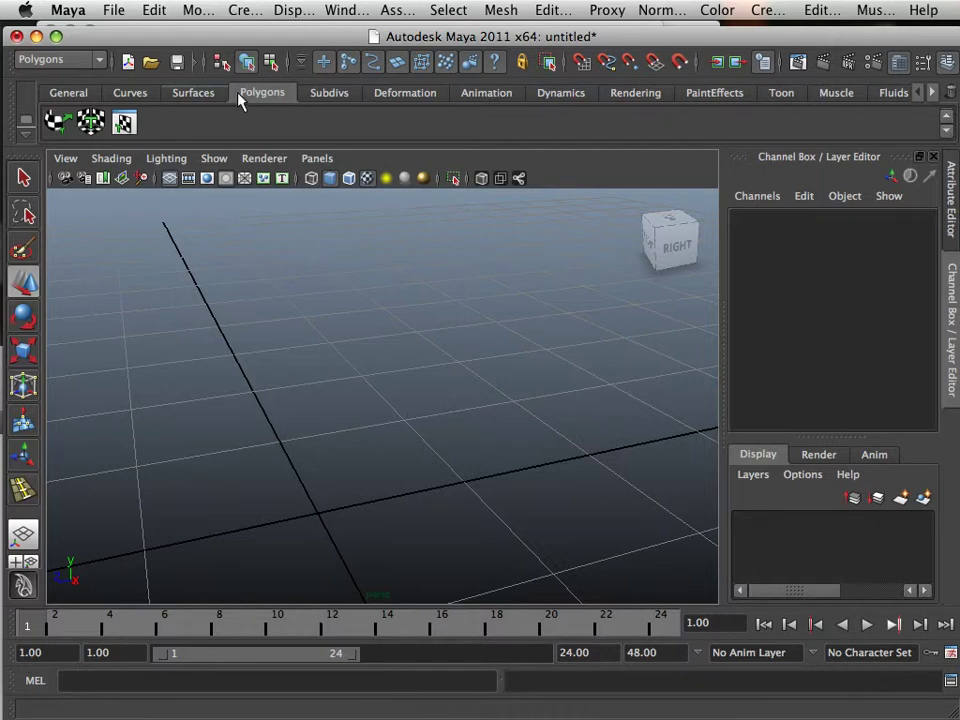
{"action": "left_click", "coordinate": [201, 94]}
{"action": "left_click", "coordinate": [264, 93]}
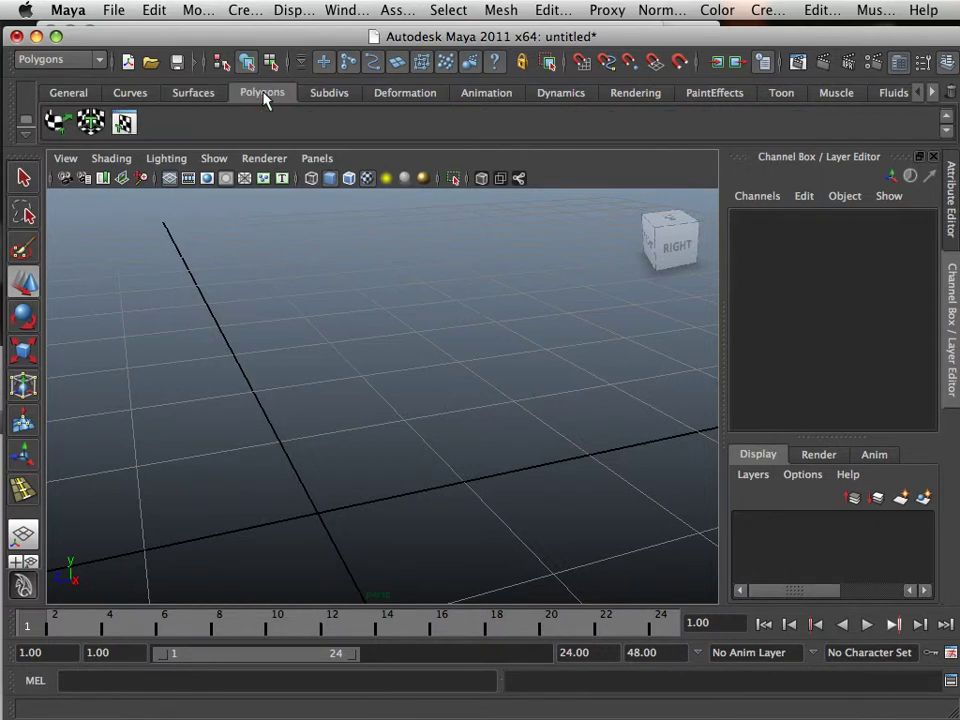
{"action": "left_click", "coordinate": [947, 117]}
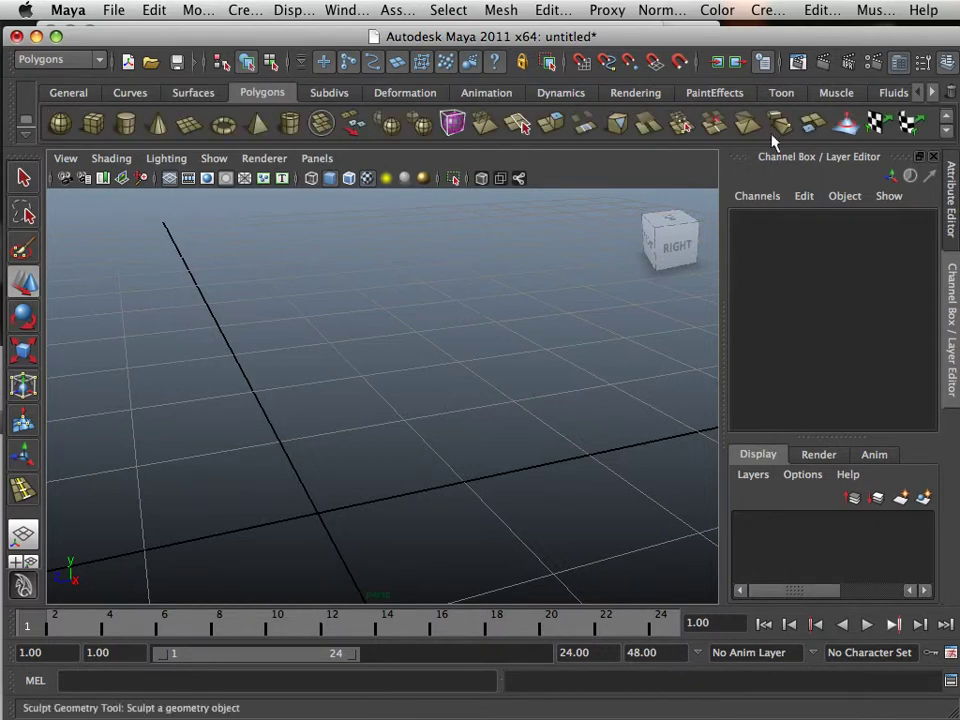
{"action": "left_click", "coordinate": [86, 130]}
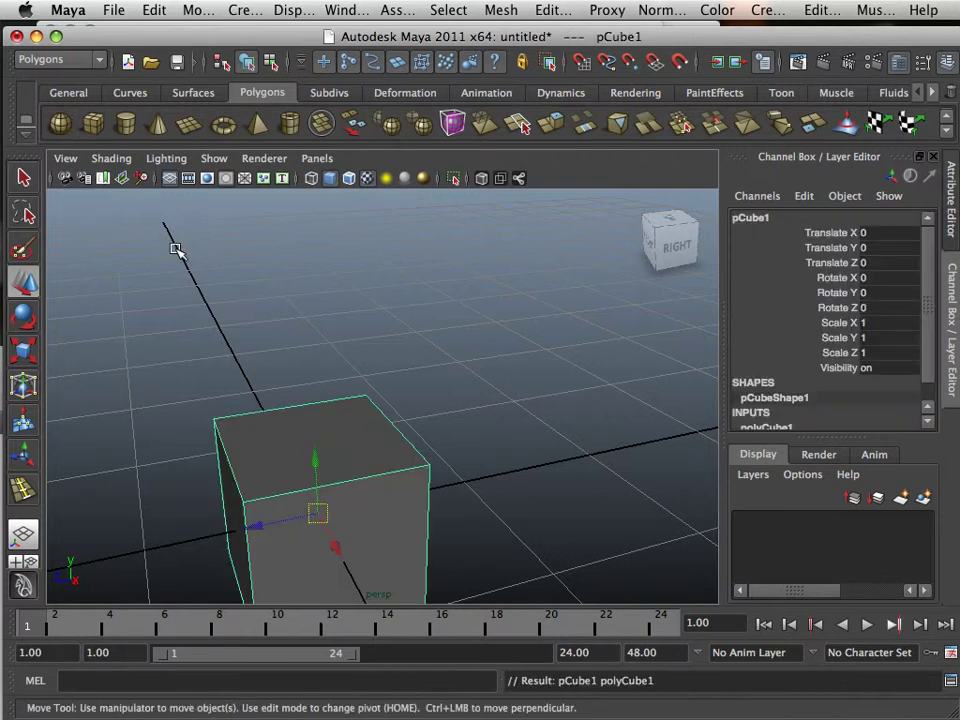
{"action": "scroll", "coordinate": [353, 412], "scroll_direction": "down", "scroll_amount": 3}
{"action": "middle_click_drag", "start_coordinate": [353, 424], "coordinate": [368, 356], "text": "alt"}
{"action": "right_click_drag", "start_coordinate": [368, 355], "coordinate": [456, 447], "text": "alt"}
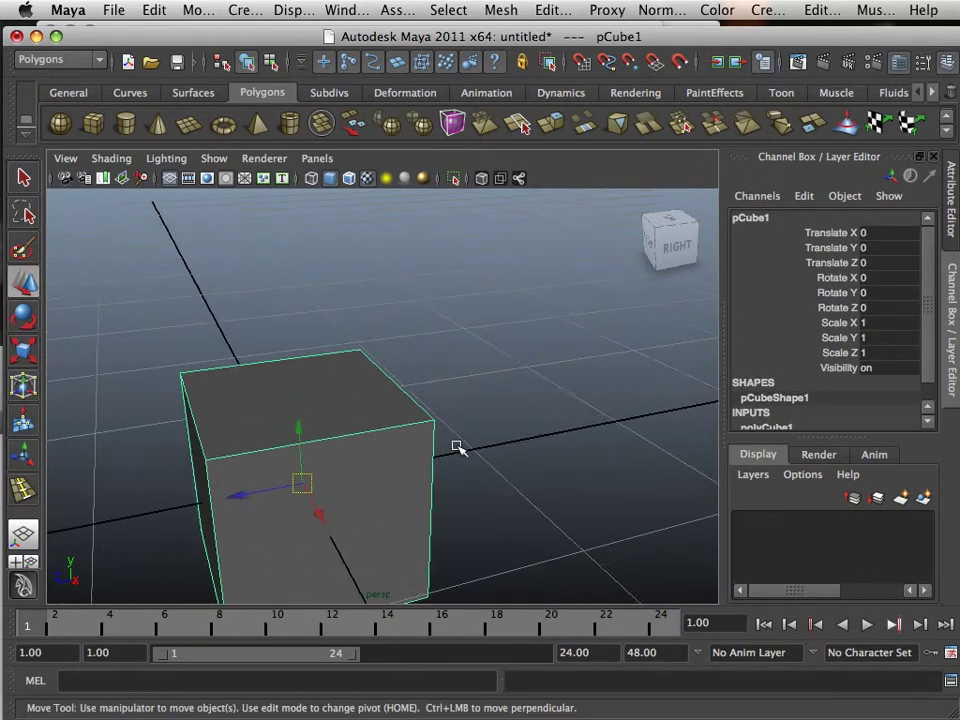
{"action": "left_click_drag", "start_coordinate": [441, 427], "coordinate": [360, 390], "text": "alt"}
{"action": "right_click", "coordinate": [361, 393]}
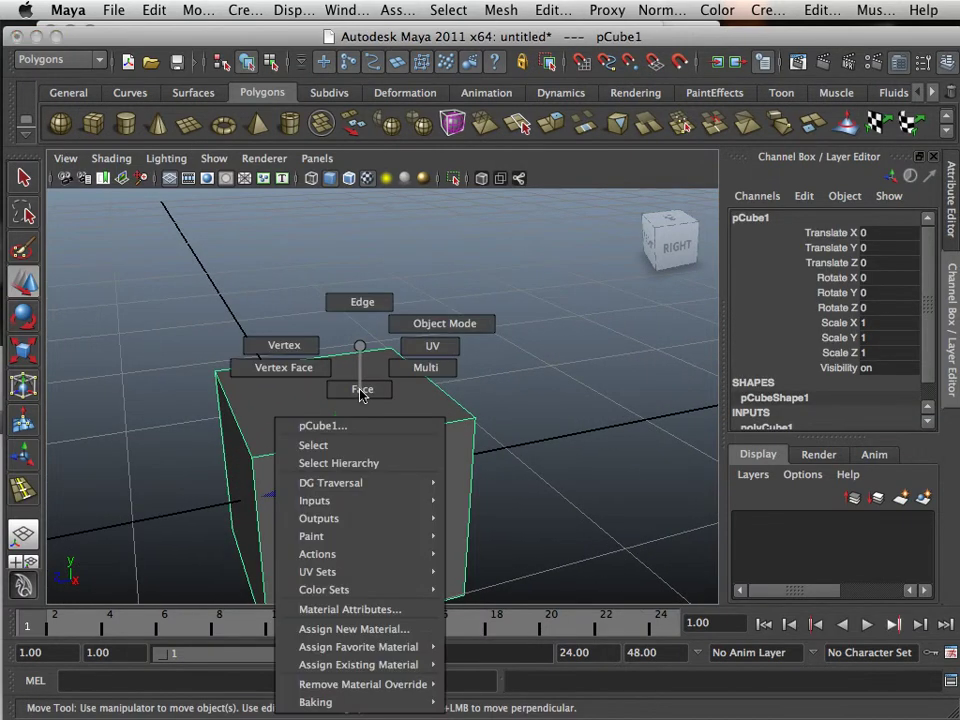
{"action": "right_click_drag", "start_coordinate": [360, 393], "coordinate": [518, 366]}
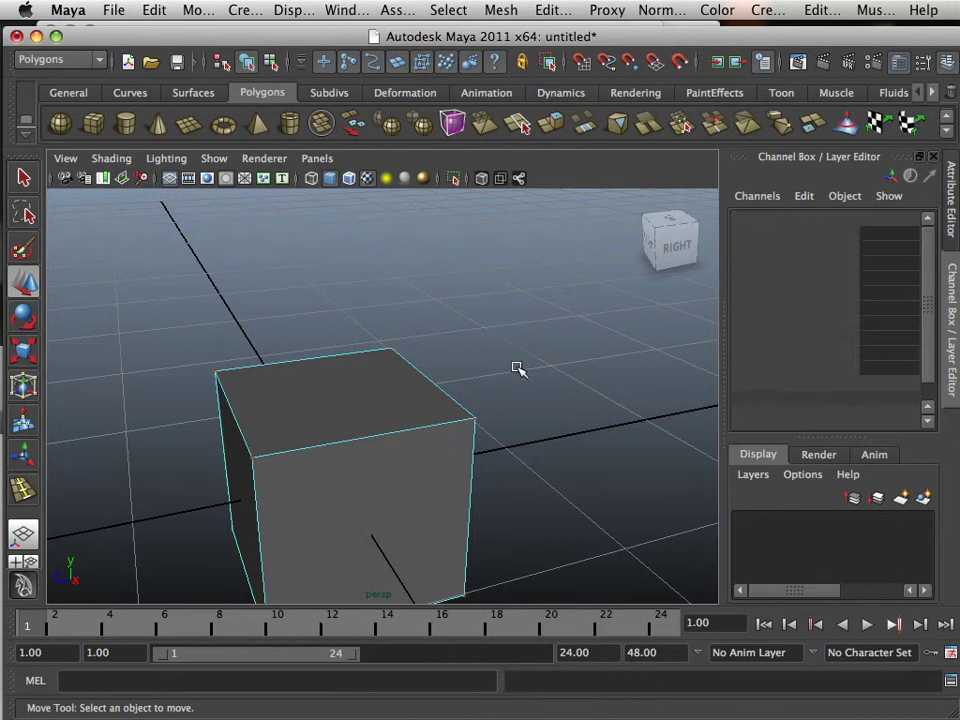
{"action": "right_click", "coordinate": [404, 430]}
{"action": "left_click", "coordinate": [482, 320]}
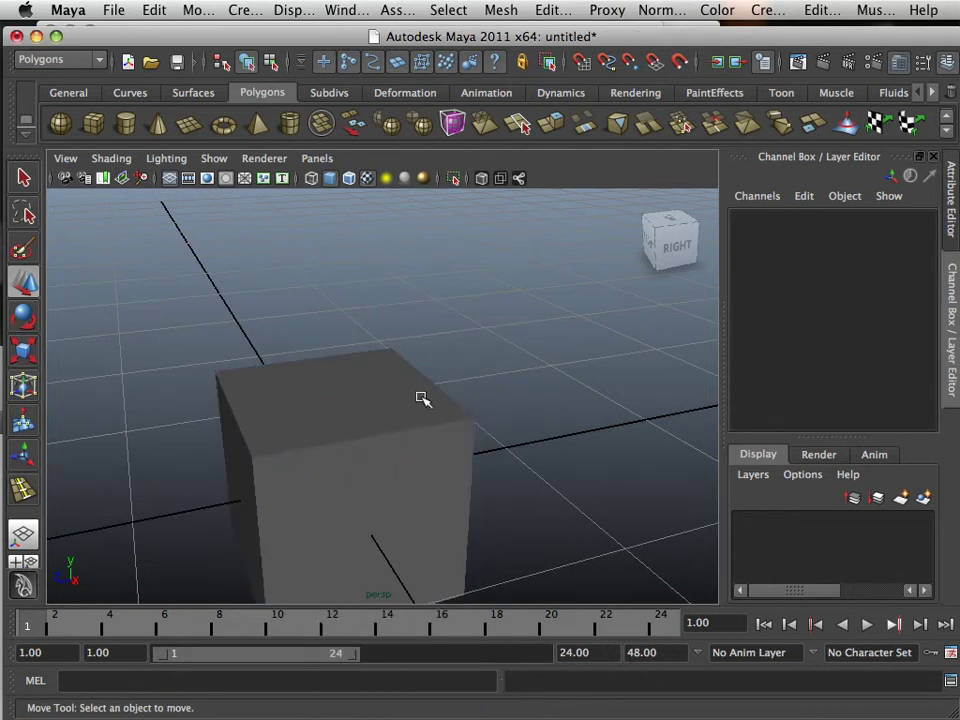
- Select the new cube, preview it smoothed, and return to the unsmoothed display
{"action": "left_click_drag", "start_coordinate": [456, 369], "coordinate": [358, 452]}
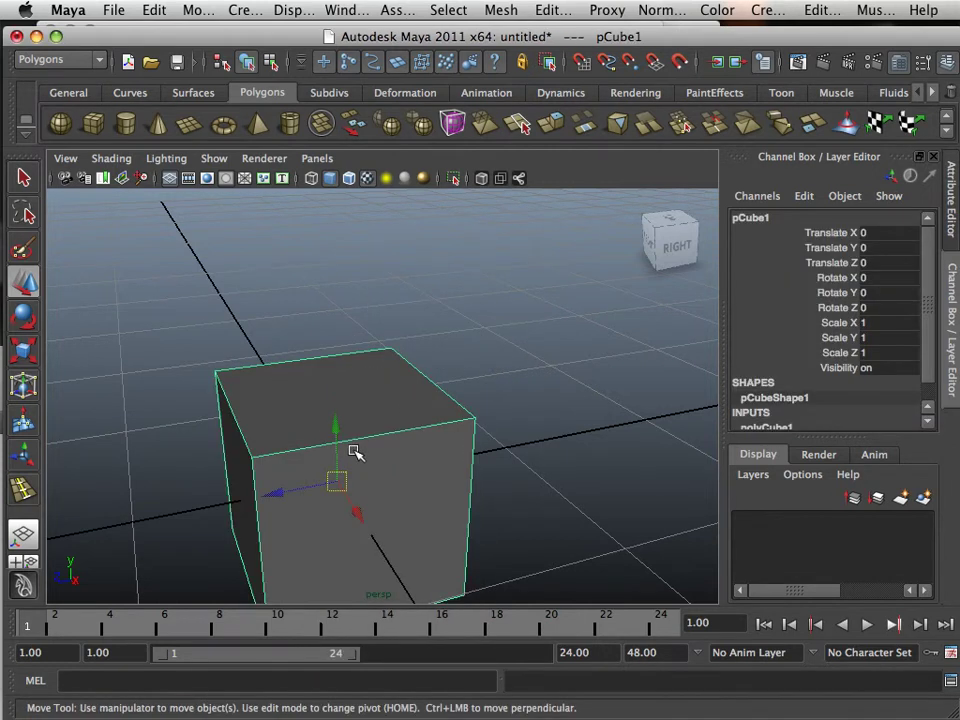
{"action": "key", "text": "3"}
{"action": "key", "text": "1"}
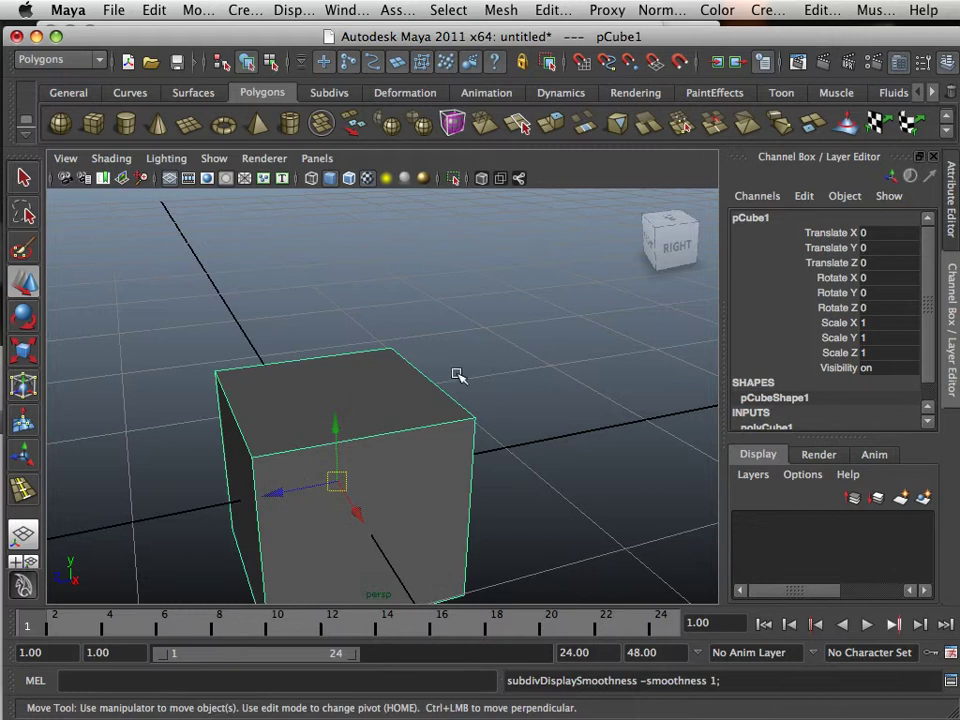
- Insert edge loops close to the cube's vertical, upper and base edges with the Insert Edge Loop Tool
{"action": "left_click", "coordinate": [552, 10]}
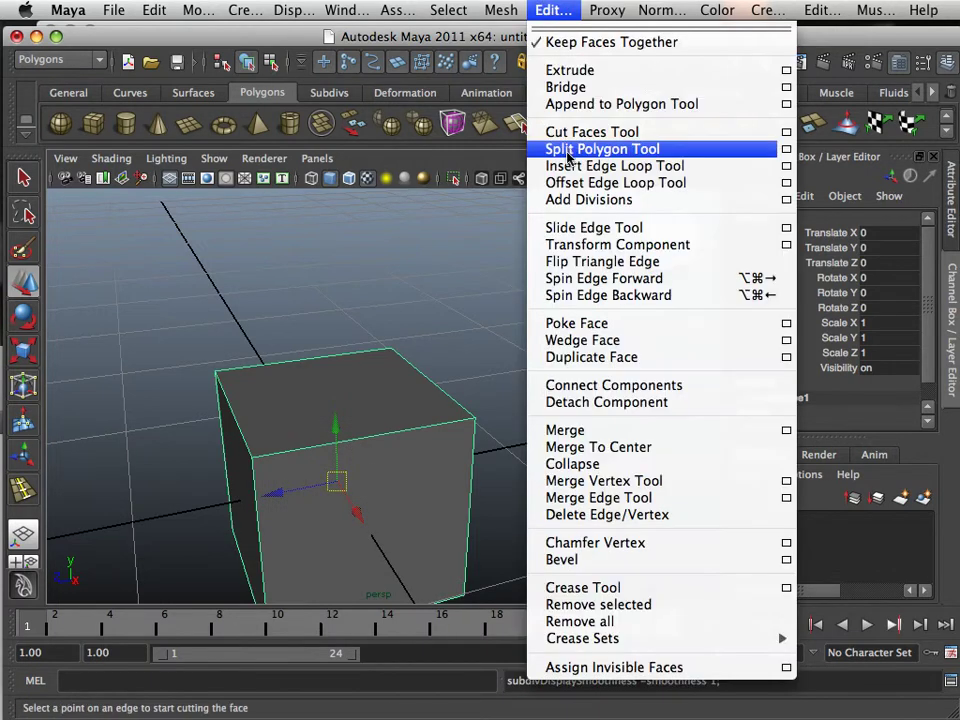
{"action": "left_click", "coordinate": [561, 166]}
{"action": "left_click_drag", "start_coordinate": [467, 420], "coordinate": [471, 422]}
{"action": "left_click_drag", "start_coordinate": [257, 448], "coordinate": [263, 455]}
{"action": "left_click", "coordinate": [244, 396]}
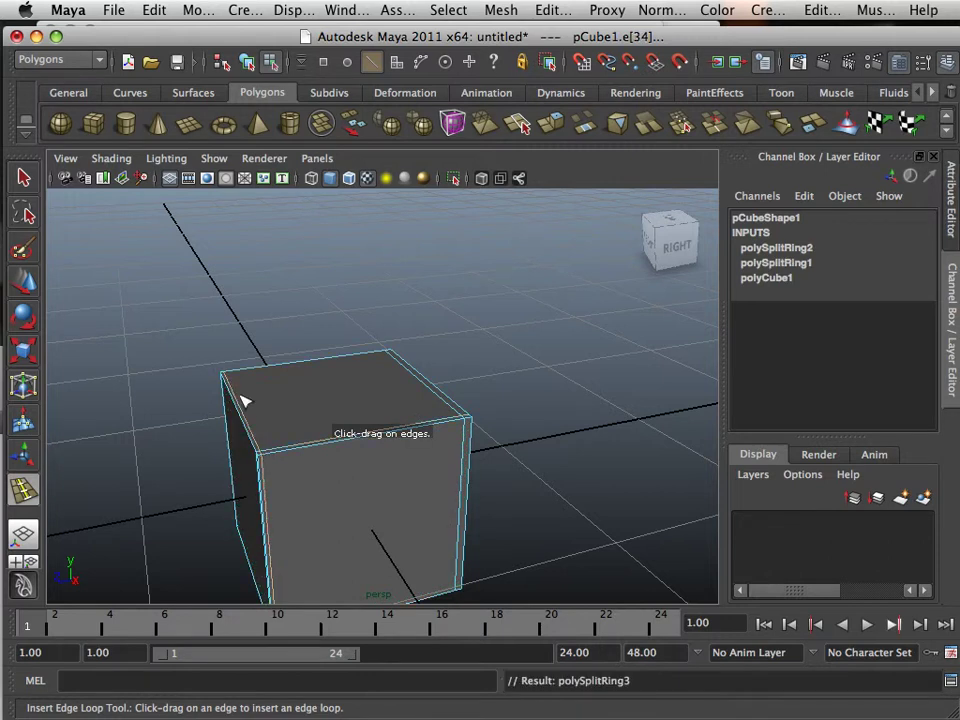
{"action": "left_click_drag", "start_coordinate": [229, 385], "coordinate": [227, 379]}
{"action": "left_click_drag", "start_coordinate": [227, 379], "coordinate": [330, 300], "text": "alt"}
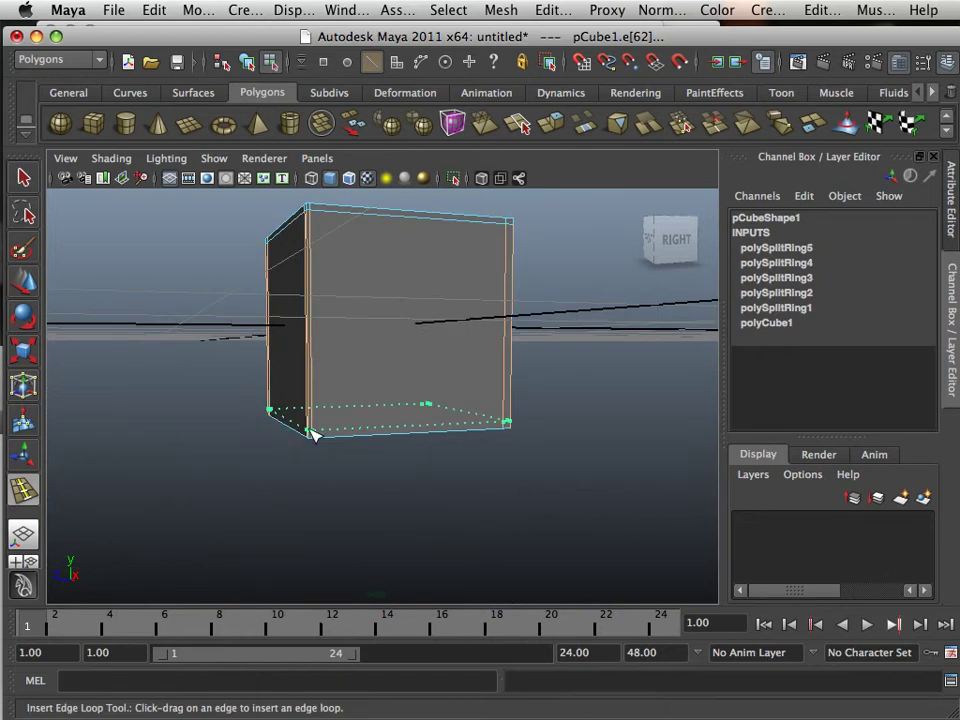
{"action": "left_click_drag", "start_coordinate": [312, 432], "coordinate": [312, 432]}
- Check the cube's edge loops from all sides, preview it smoothed, leave the tool and return to the unsmoothed display
{"action": "left_click_drag", "start_coordinate": [401, 401], "coordinate": [367, 442], "text": "alt"}
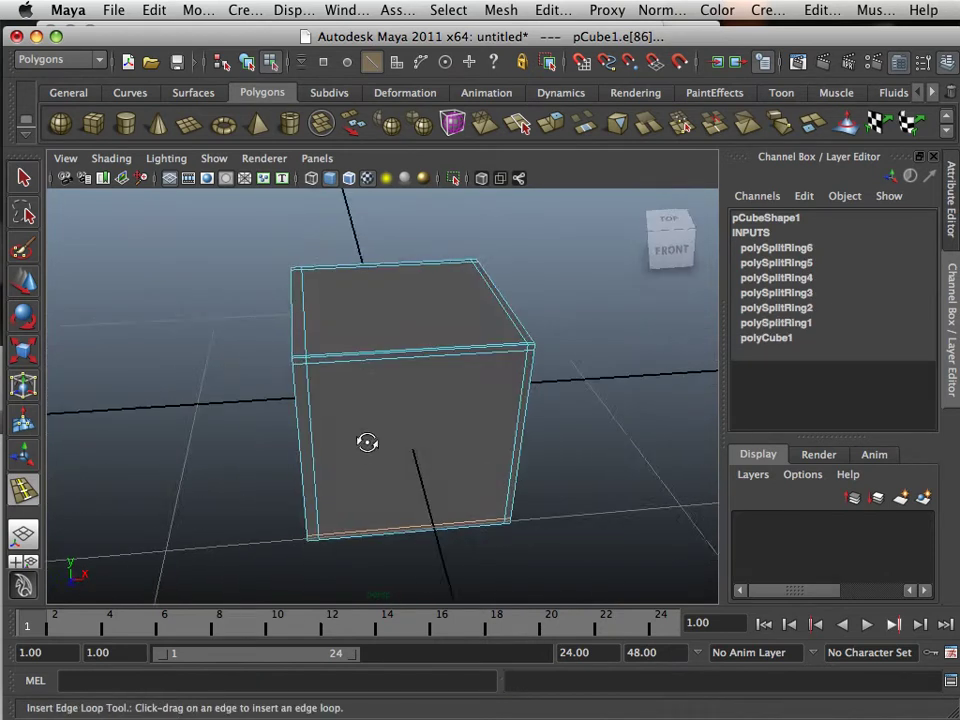
{"action": "right_click_drag", "start_coordinate": [367, 442], "coordinate": [281, 369], "text": "alt"}
{"action": "left_click_drag", "start_coordinate": [281, 369], "coordinate": [456, 364], "text": "alt"}
{"action": "right_click_drag", "start_coordinate": [456, 364], "coordinate": [405, 360], "text": "alt"}
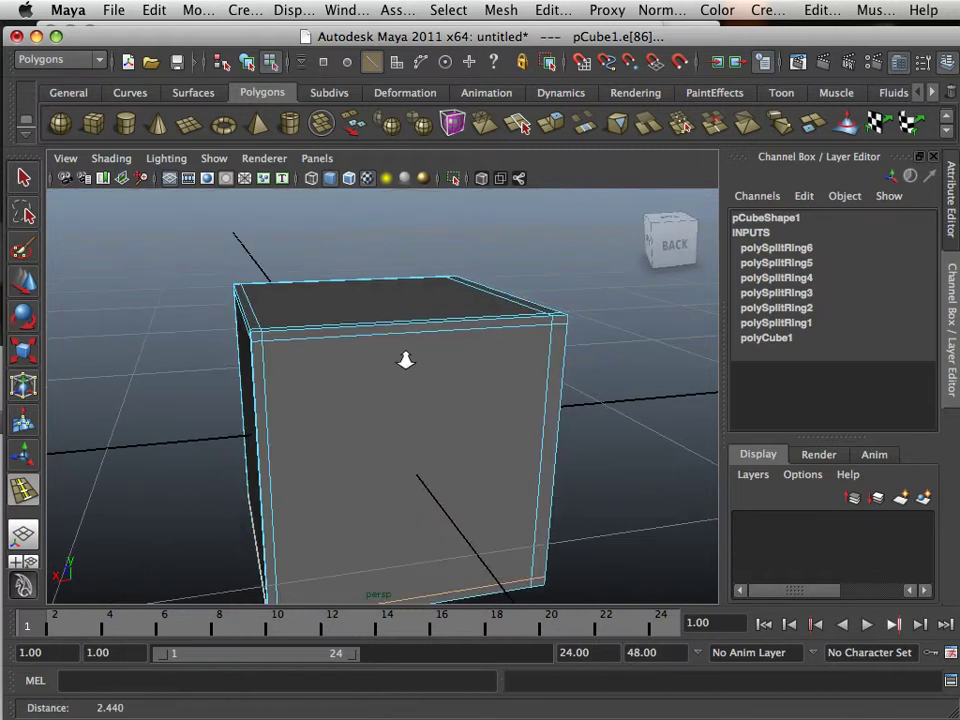
{"action": "left_click_drag", "start_coordinate": [405, 360], "coordinate": [274, 375], "text": "alt"}
{"action": "key", "text": "3"}
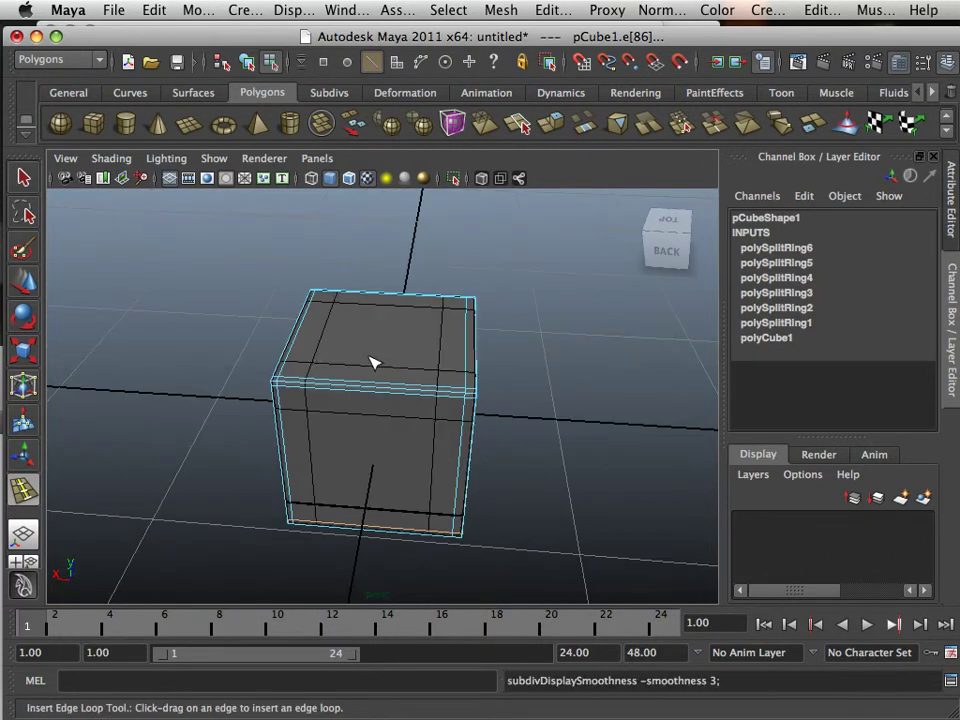
{"action": "left_click", "coordinate": [24, 282]}
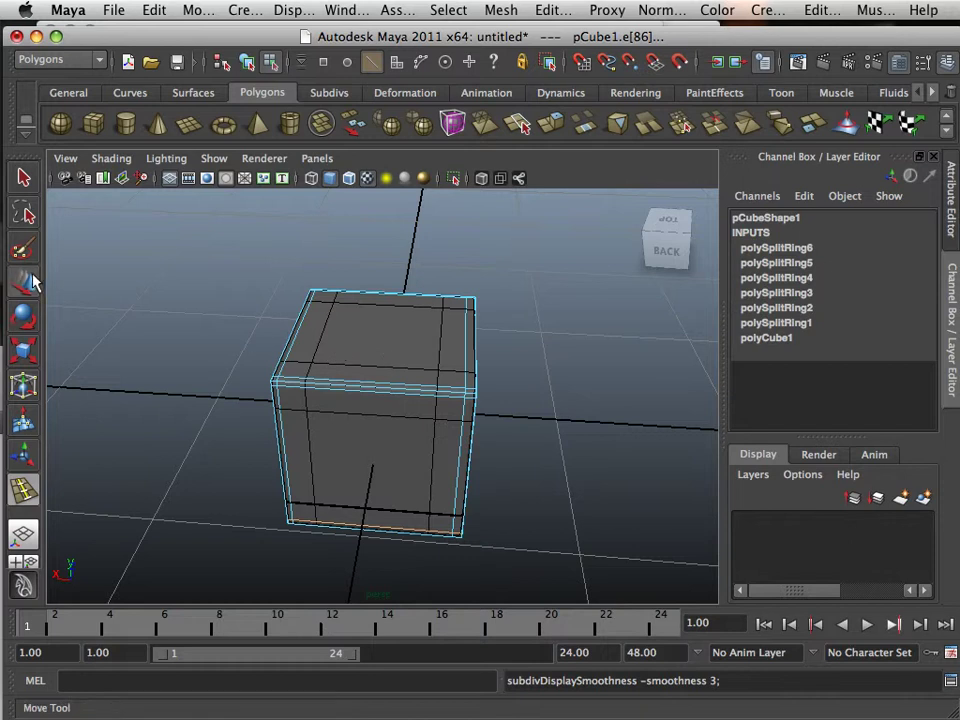
{"action": "key", "text": "1"}
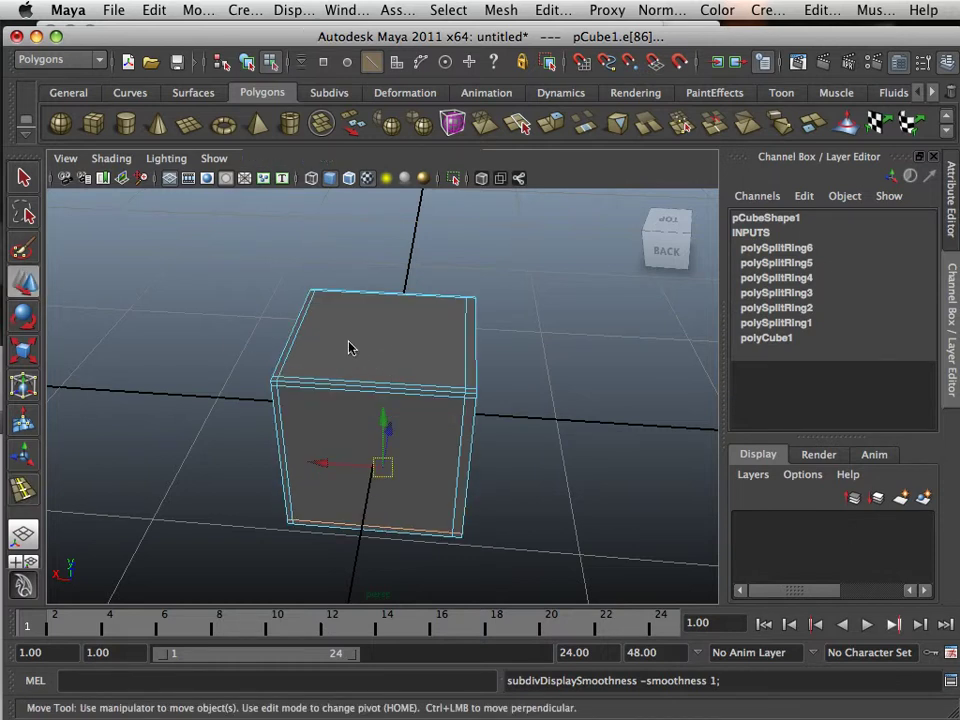
- Extrude the large inner face on top of the cube upward to a height of about 0.85
{"action": "right_click_drag", "start_coordinate": [349, 343], "coordinate": [353, 386]}
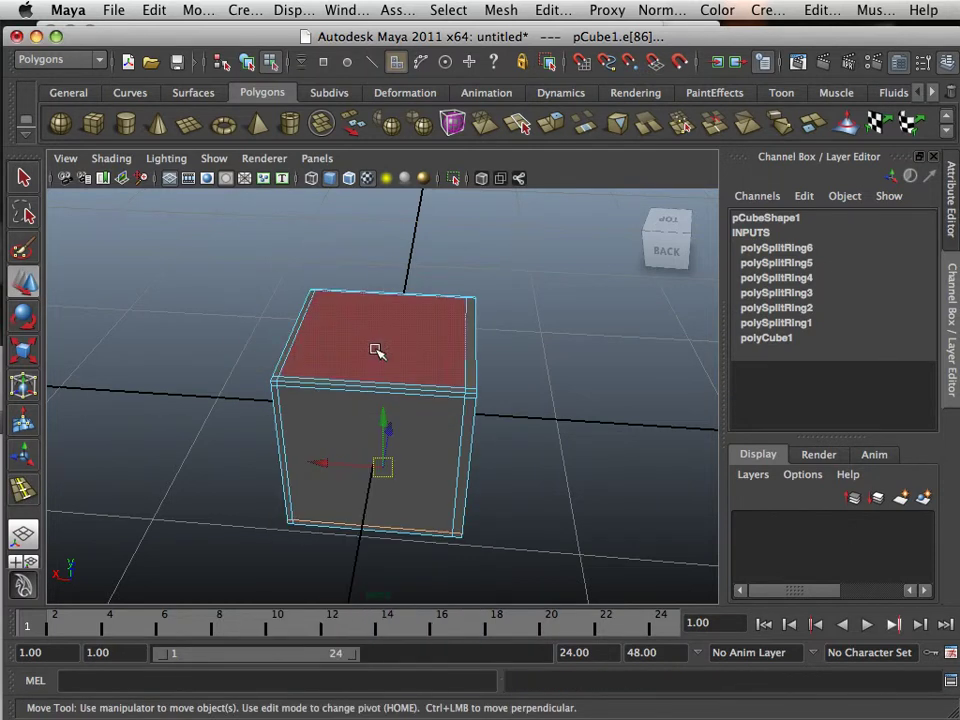
{"action": "left_click", "coordinate": [376, 348]}
{"action": "left_click", "coordinate": [557, 135]}
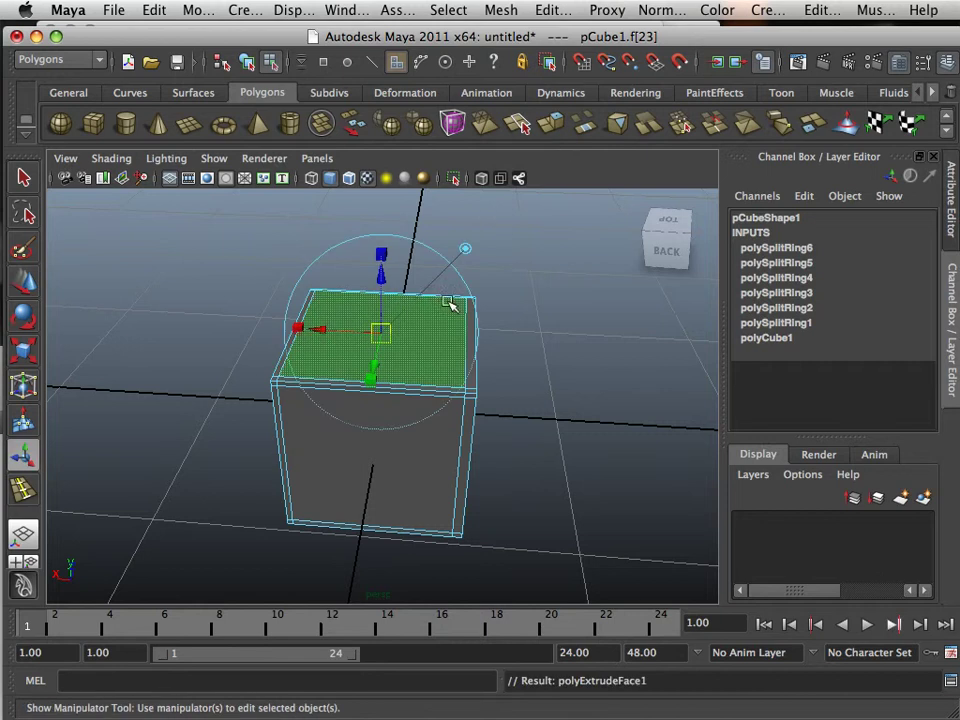
{"action": "left_click_drag", "start_coordinate": [386, 274], "coordinate": [385, 214]}
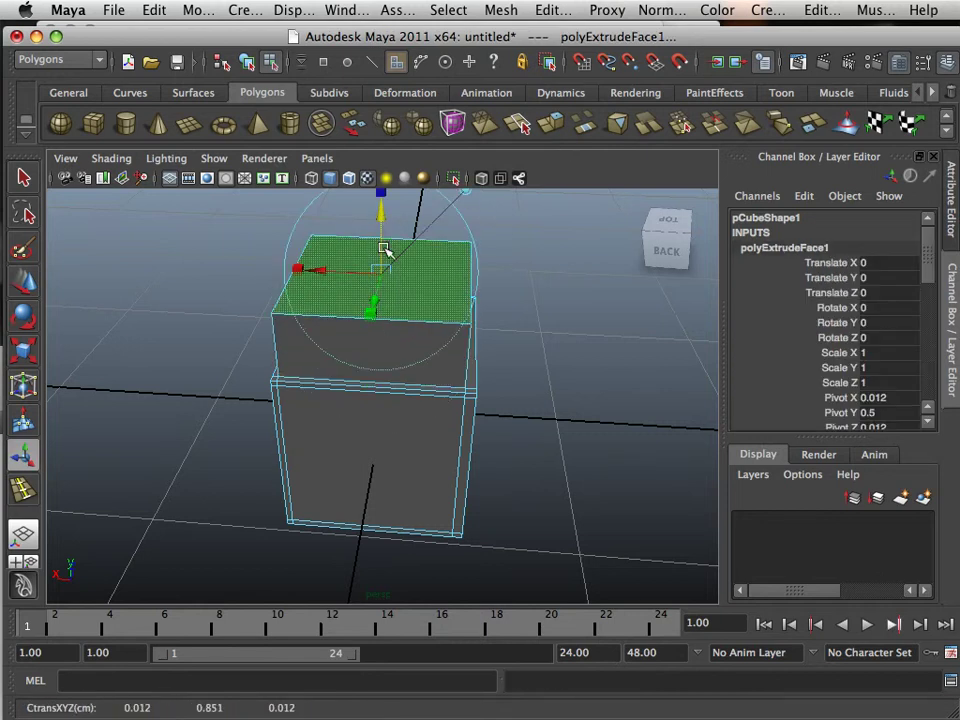
- Preview the extruded cube smoothed, and return to object selection with the unsmoothed display
{"action": "key", "text": "3"}
{"action": "left_click", "coordinate": [533, 377]}
{"action": "mouse_move", "coordinate": [533, 377]}
{"action": "left_mouse_down", "text": "alt"}
{"action": "mouse_move", "coordinate": [448, 354]}
{"action": "mouse_move", "coordinate": [476, 315]}
{"action": "mouse_move", "coordinate": [516, 354]}
{"action": "mouse_move", "coordinate": [540, 356]}
{"action": "left_mouse_up", "text": "alt"}
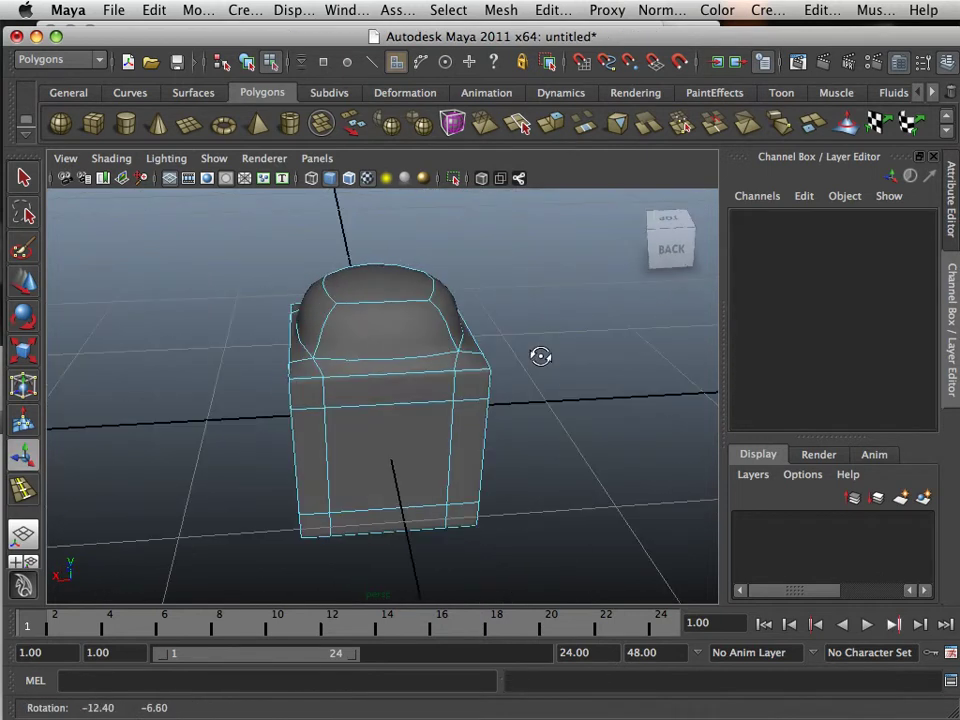
{"action": "left_click", "coordinate": [437, 323]}
{"action": "right_click_drag", "start_coordinate": [424, 321], "coordinate": [430, 314]}
{"action": "key", "text": "1"}
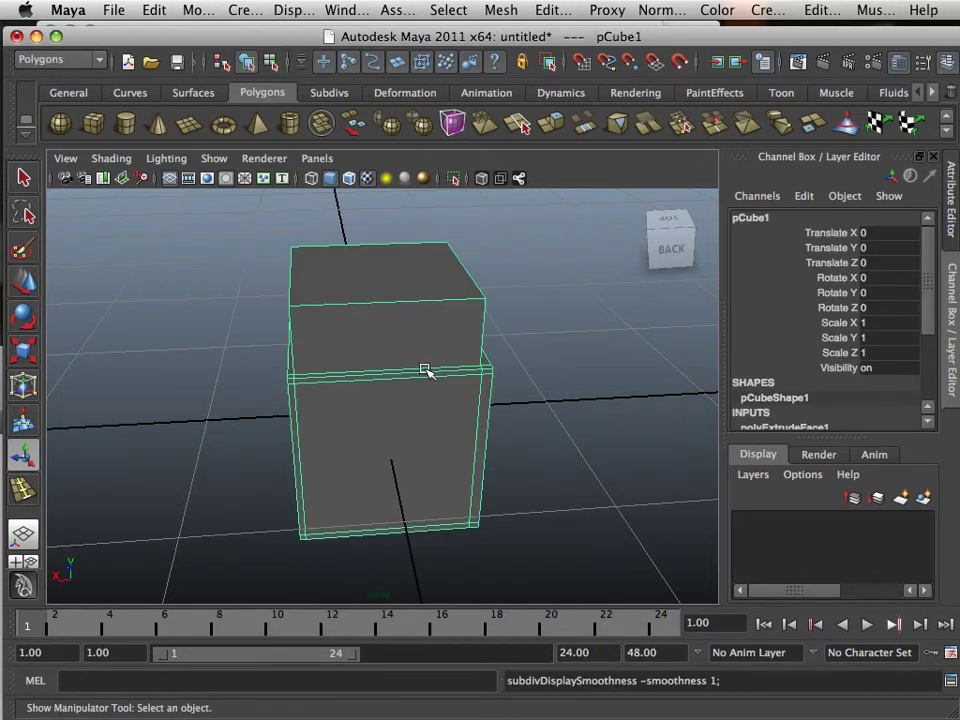
- Extrude the cube's large inner bottom face, scaling it inward in both directions and pushing it up into the body as a recess
{"action": "left_click_drag", "start_coordinate": [471, 421], "coordinate": [405, 356], "text": "alt"}
{"action": "right_click_drag", "start_coordinate": [405, 356], "coordinate": [407, 386]}
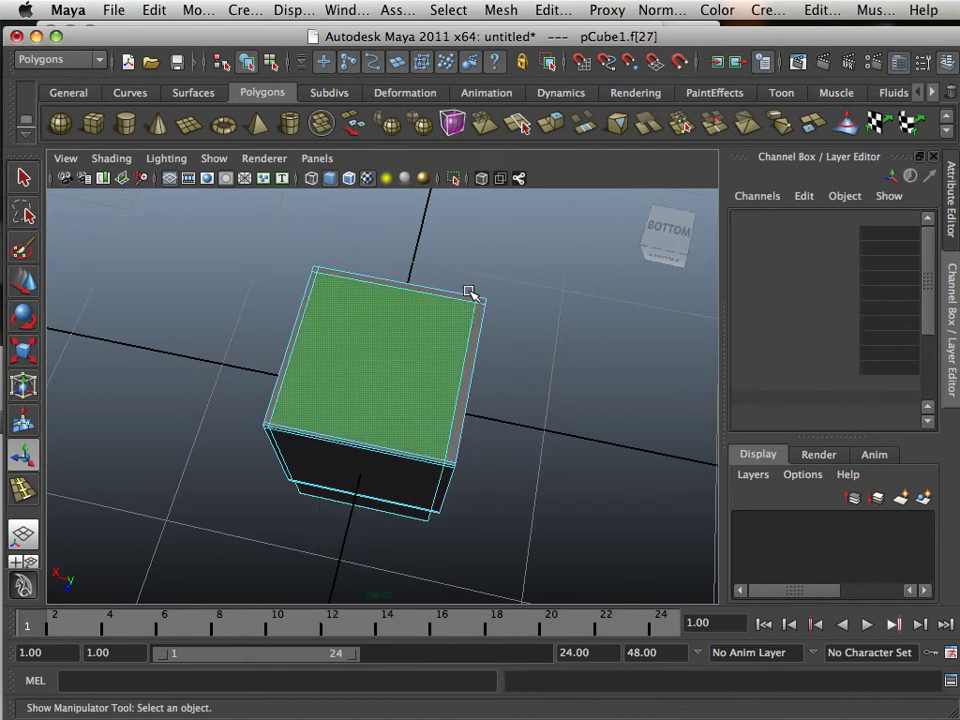
{"action": "left_click", "coordinate": [543, 116]}
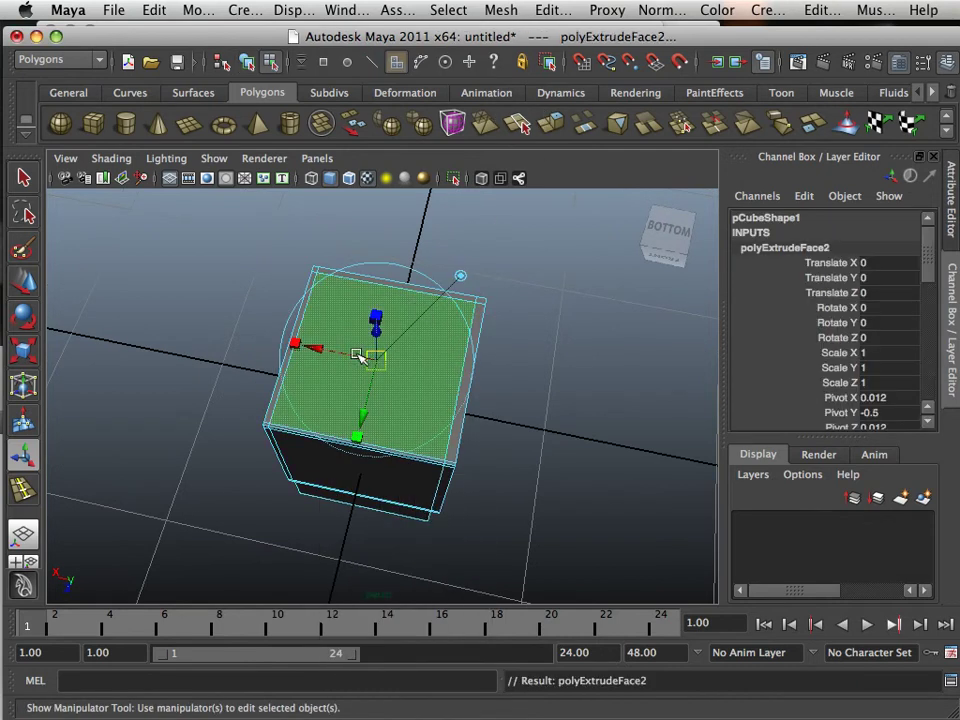
{"action": "left_click_drag", "start_coordinate": [366, 356], "coordinate": [355, 299], "text": "alt"}
{"action": "left_click_drag", "start_coordinate": [287, 298], "coordinate": [306, 302]}
{"action": "left_click_drag", "start_coordinate": [366, 340], "coordinate": [368, 329]}
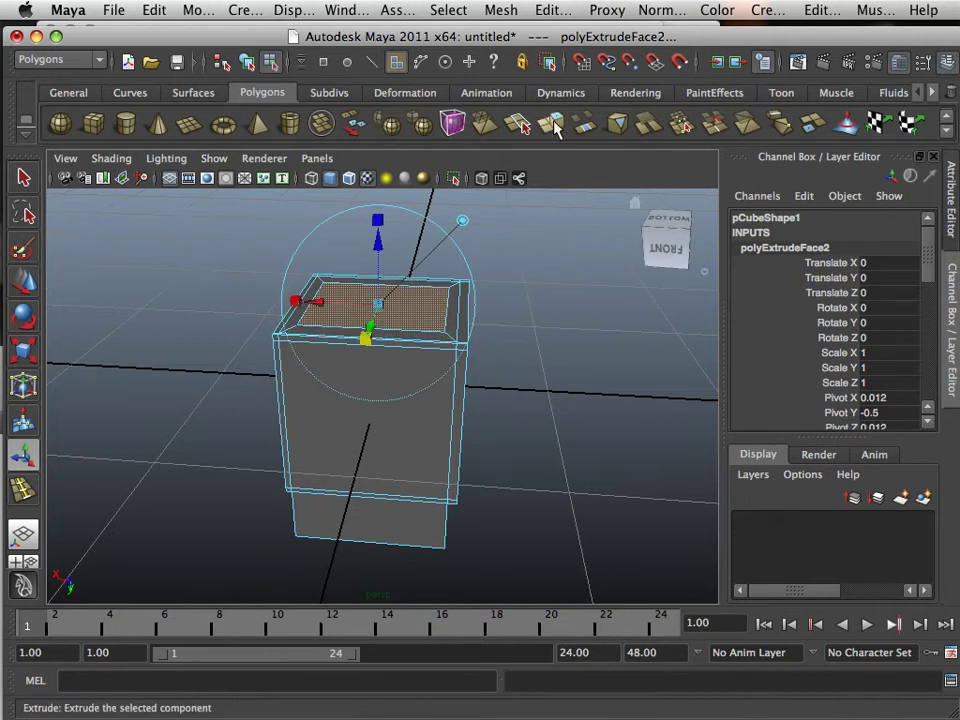
{"action": "left_click_drag", "start_coordinate": [378, 240], "coordinate": [404, 263]}
- Preview the cube smoothed and examine the rounded recess underneath and the extruded top face up close
{"action": "key", "text": "3"}
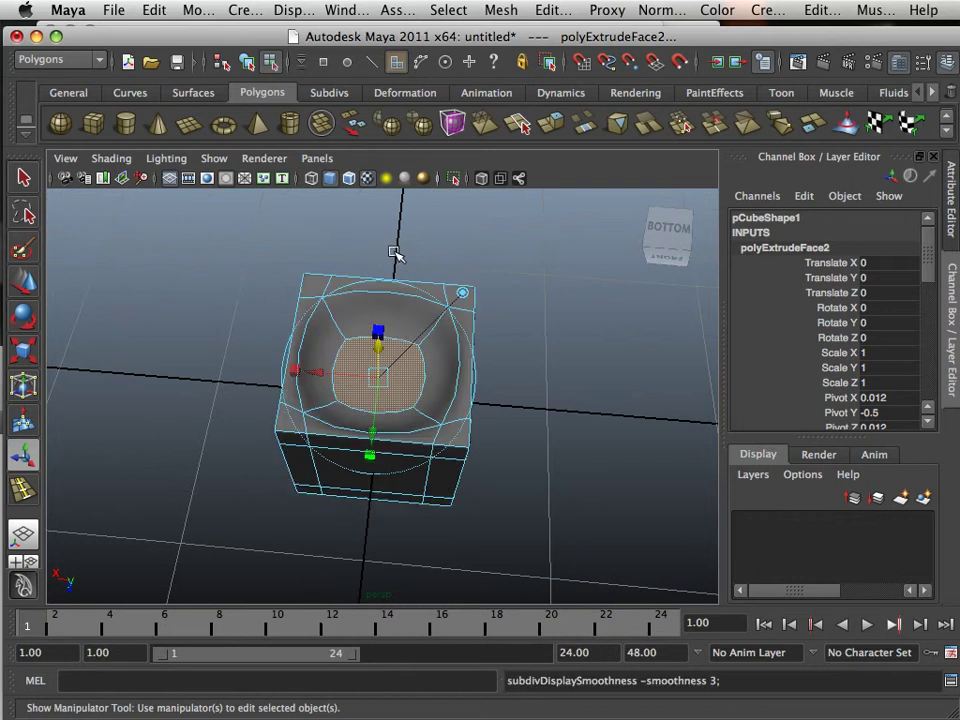
{"action": "left_click", "coordinate": [510, 393]}
{"action": "left_click_drag", "start_coordinate": [510, 393], "coordinate": [615, 345], "text": "alt"}
{"action": "left_click_drag", "start_coordinate": [507, 360], "coordinate": [386, 382], "text": "alt"}
{"action": "left_click", "coordinate": [385, 293]}
{"action": "middle_click_drag", "start_coordinate": [343, 343], "coordinate": [336, 403], "text": "alt"}
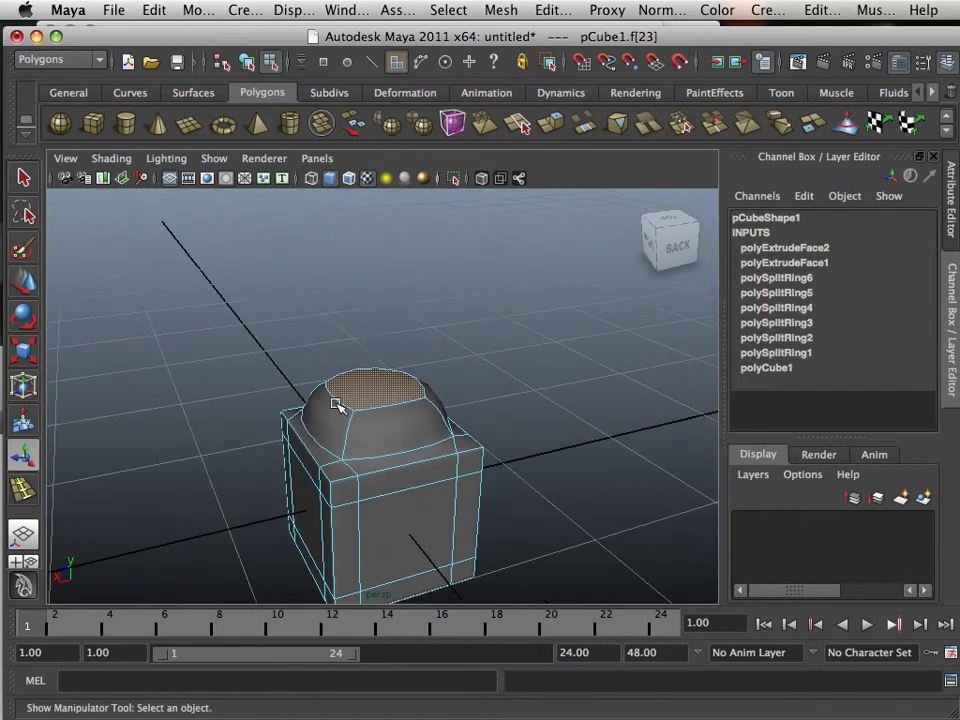
{"action": "right_click_drag", "start_coordinate": [336, 403], "coordinate": [468, 455], "text": "alt"}
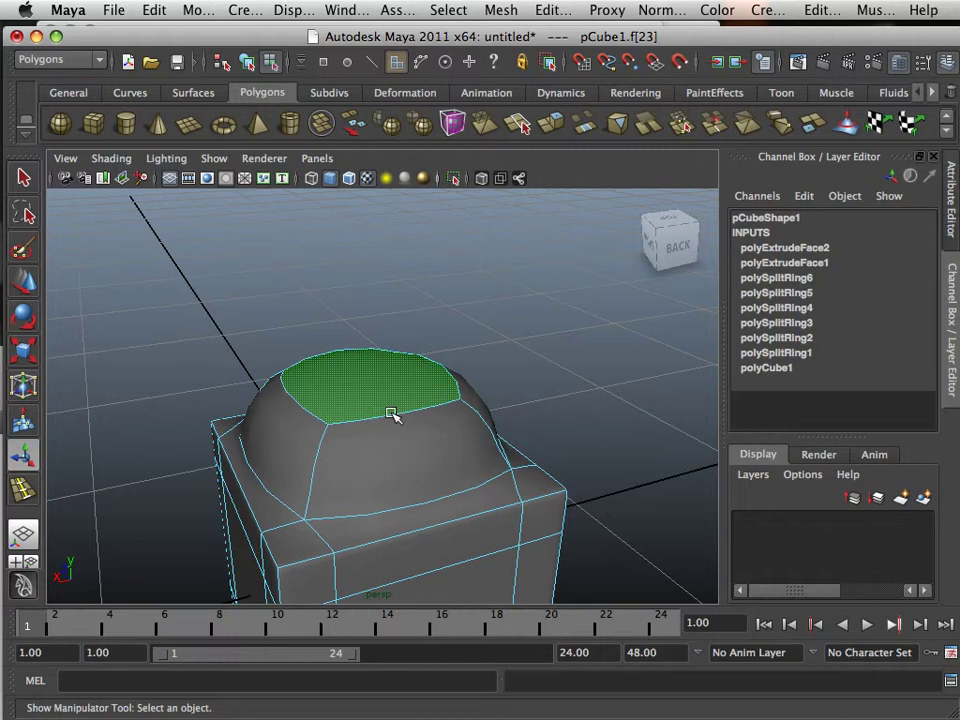
- Return to object selection and apply the Smooth operation to the whole cube mesh
{"action": "right_click_drag", "start_coordinate": [388, 413], "coordinate": [442, 306]}
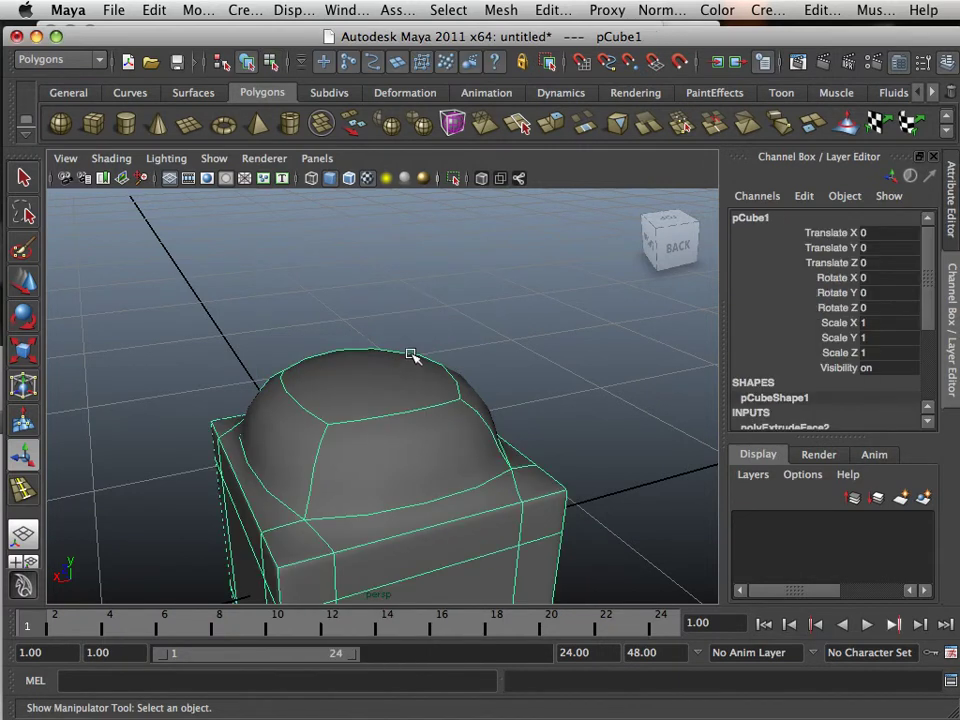
{"action": "left_click", "coordinate": [501, 10]}
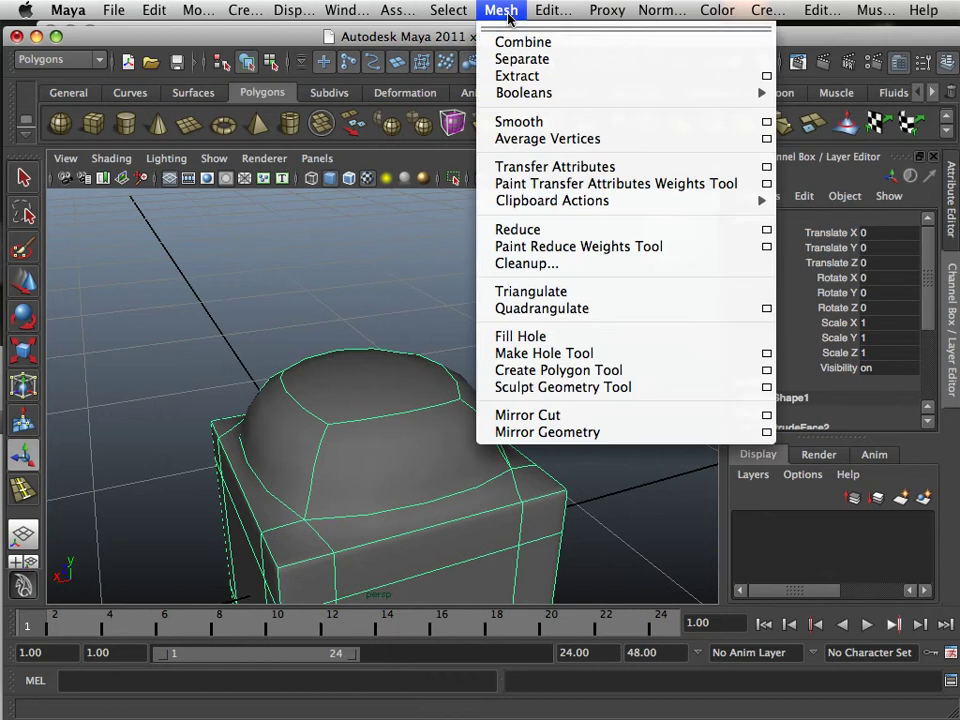
{"action": "left_click", "coordinate": [511, 122]}
{"action": "scroll", "coordinate": [415, 270], "scroll_direction": "down", "scroll_amount": 4}
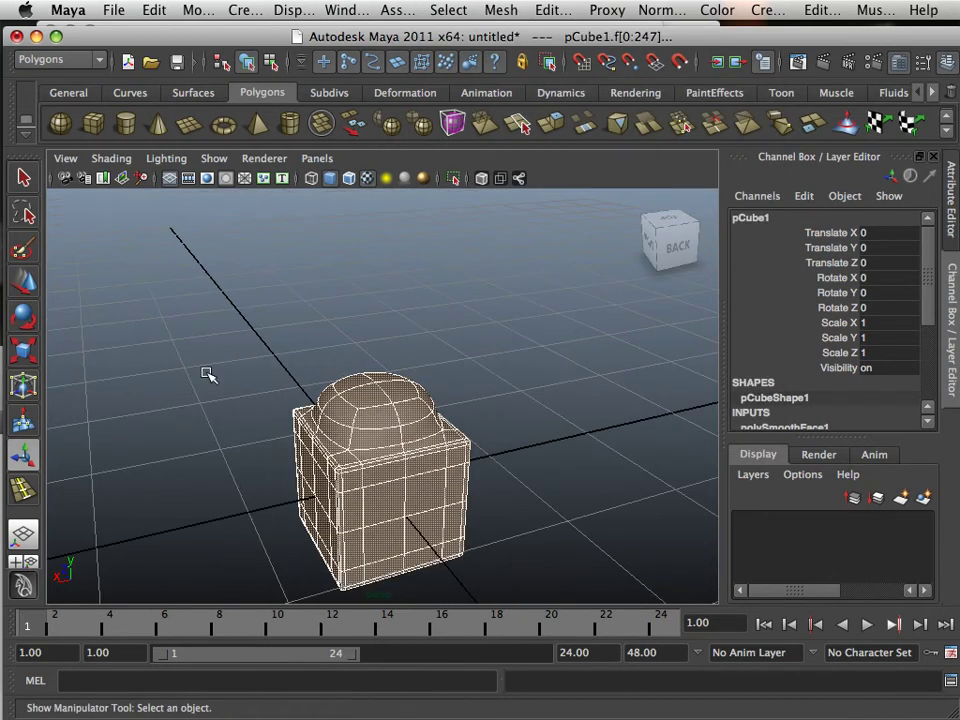
- Move the smoothed cube along the X axis to about -0.519 and deselect it
{"action": "key", "text": "w"}
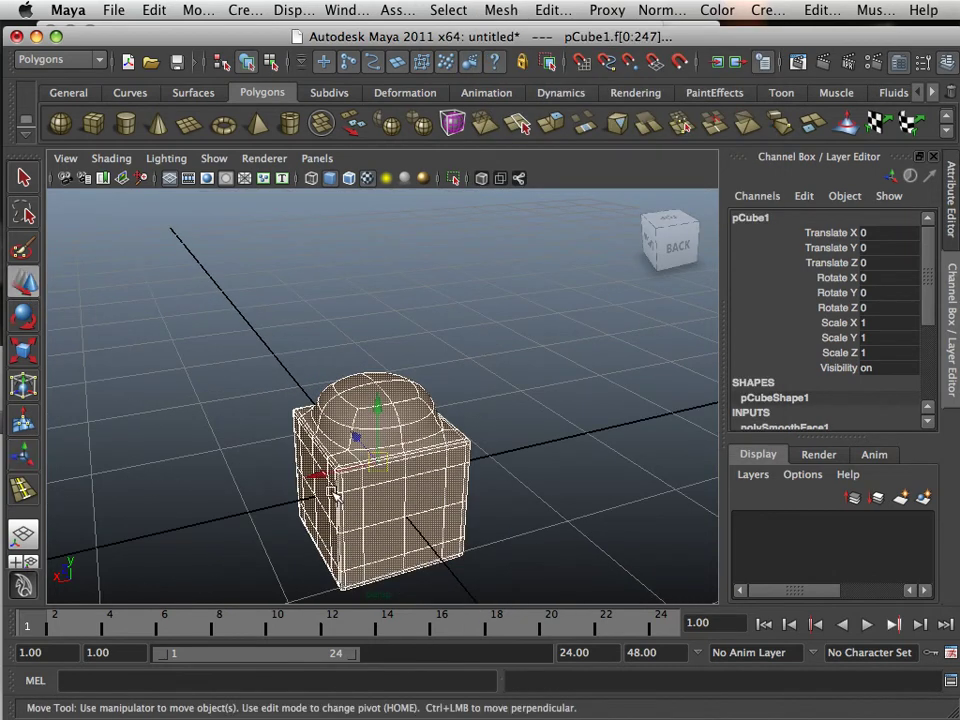
{"action": "left_click_drag", "start_coordinate": [318, 476], "coordinate": [381, 467]}
{"action": "left_click", "coordinate": [339, 471]}
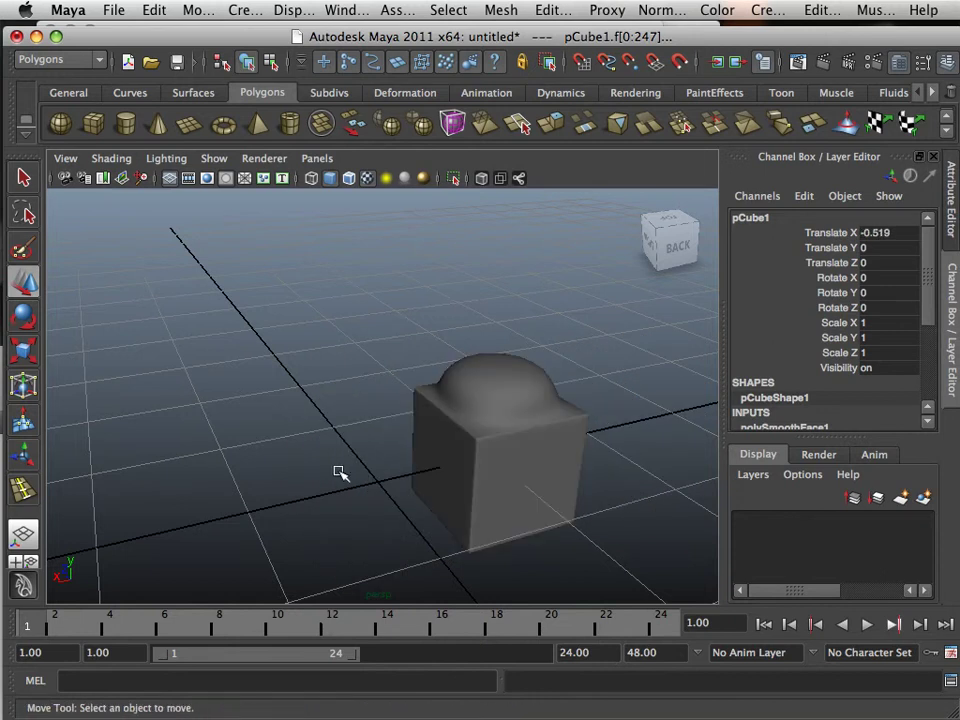
- Select the cube again, return it to the unsmoothed display and examine its subdivided mesh from another side
{"action": "middle_click_drag", "start_coordinate": [341, 477], "coordinate": [210, 499], "text": "alt"}
{"action": "right_click_drag", "start_coordinate": [210, 499], "coordinate": [339, 542], "text": "alt"}
{"action": "left_click", "coordinate": [341, 543]}
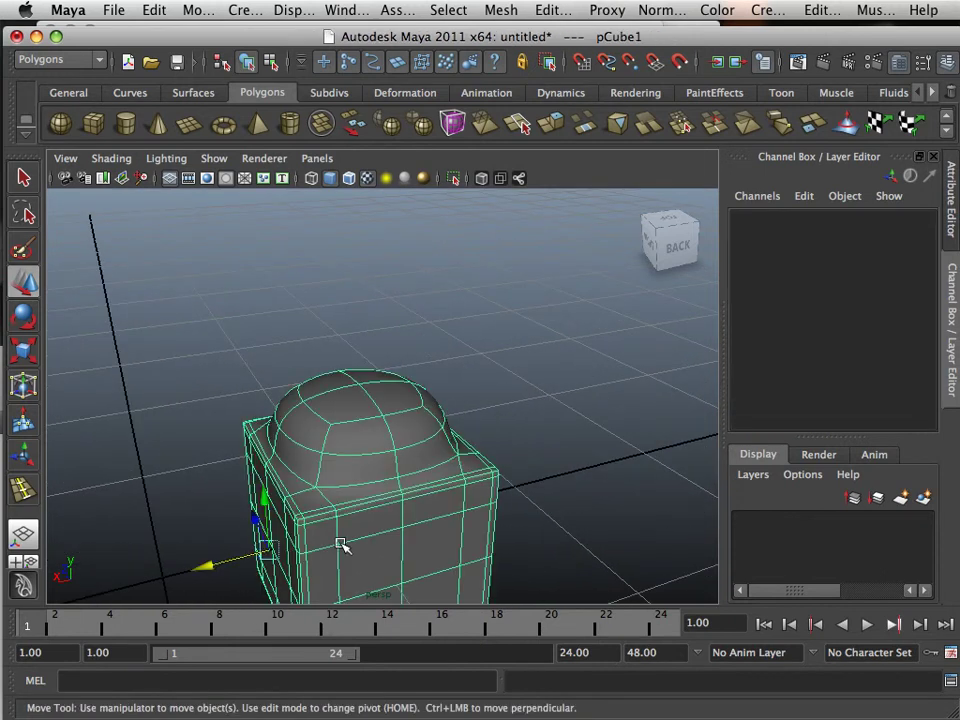
{"action": "key", "text": "1"}
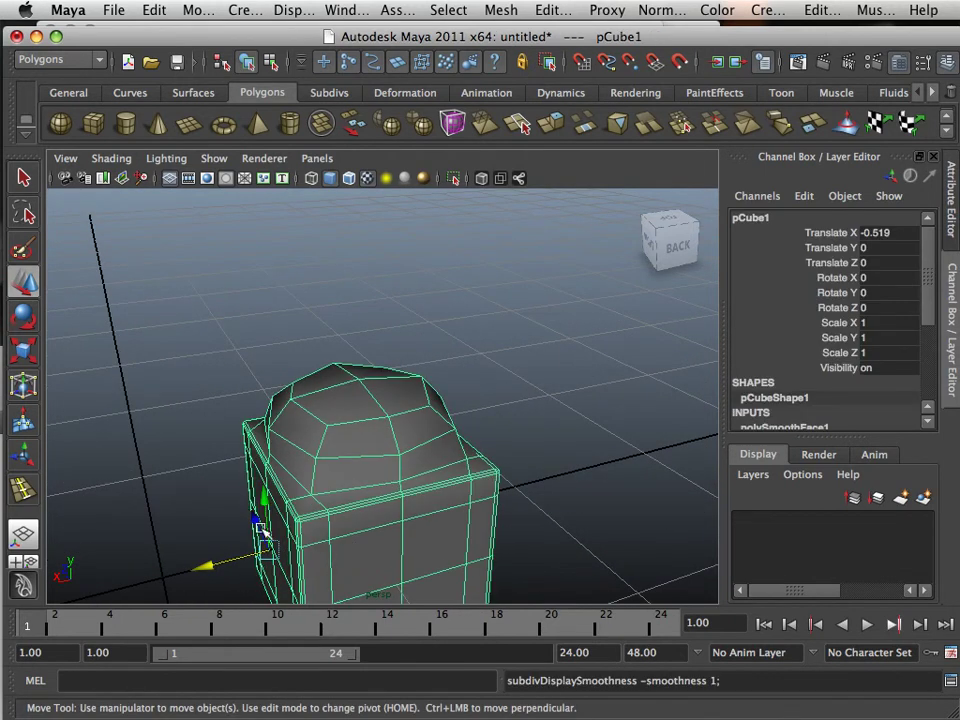
{"action": "scroll", "coordinate": [243, 508], "scroll_direction": "down", "scroll_amount": 3}
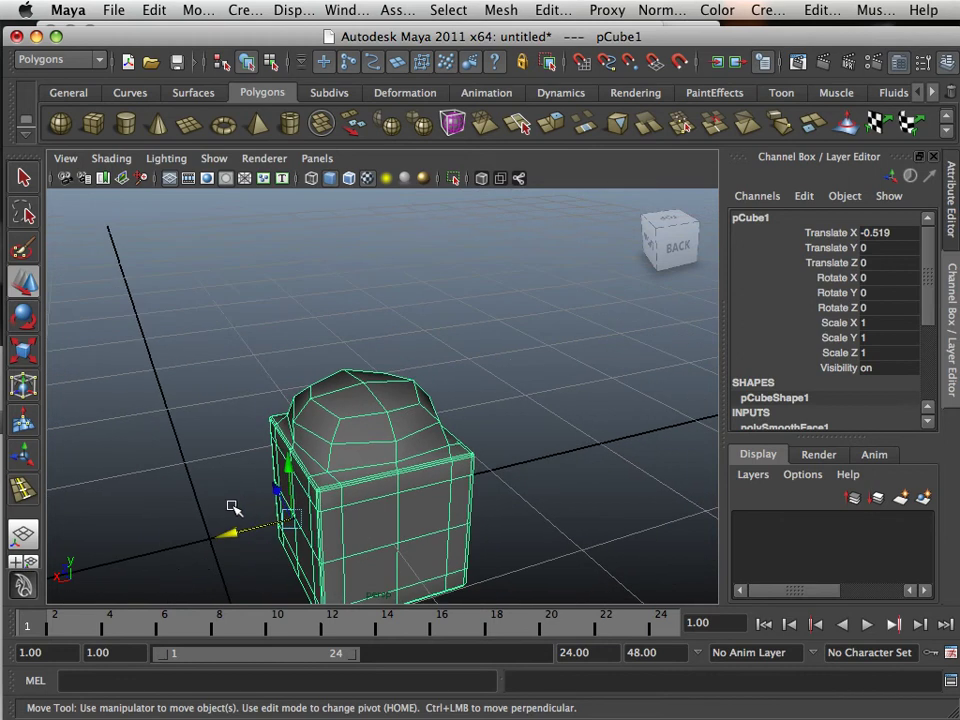
{"action": "left_click_drag", "start_coordinate": [233, 508], "coordinate": [403, 540], "text": "alt"}
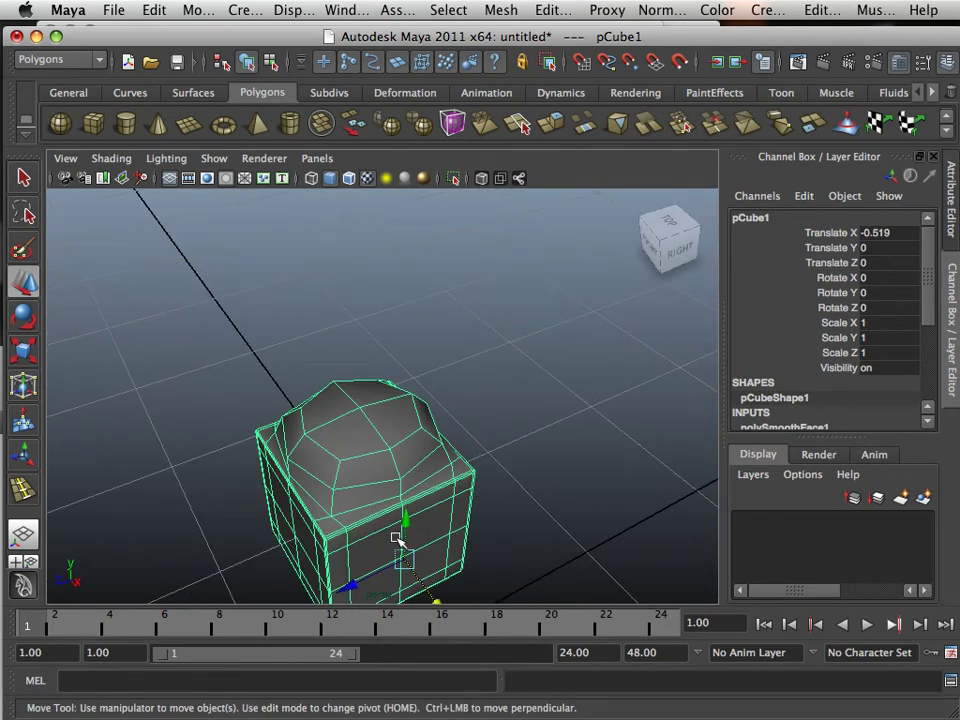
{"action": "scroll", "coordinate": [397, 539], "scroll_direction": "down", "scroll_amount": 5}
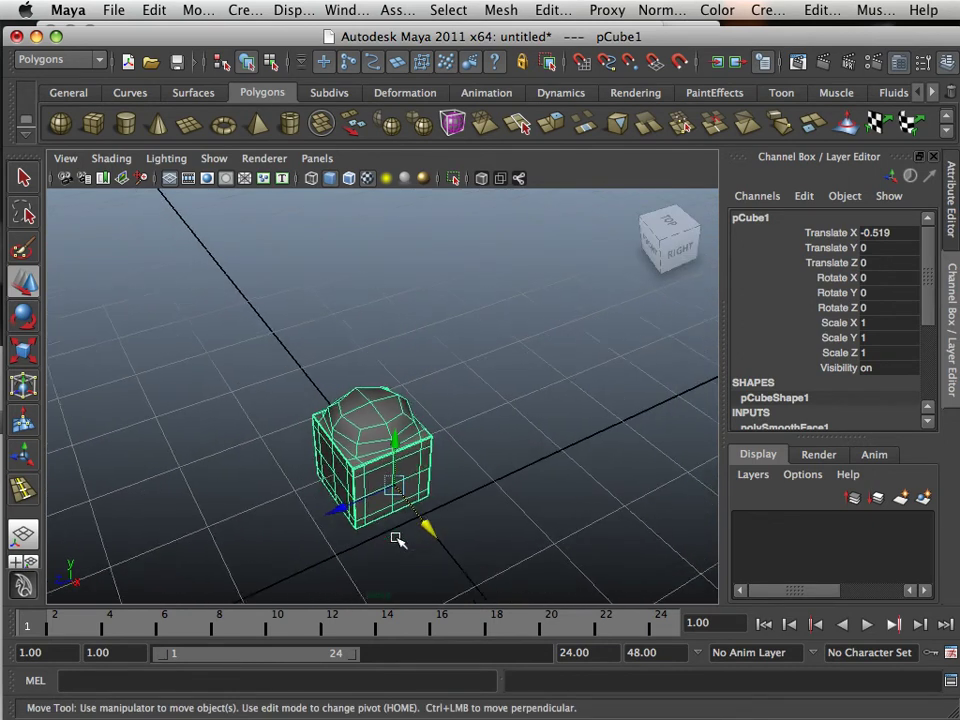
{"action": "scroll", "coordinate": [397, 539], "scroll_direction": "down", "scroll_amount": 1}
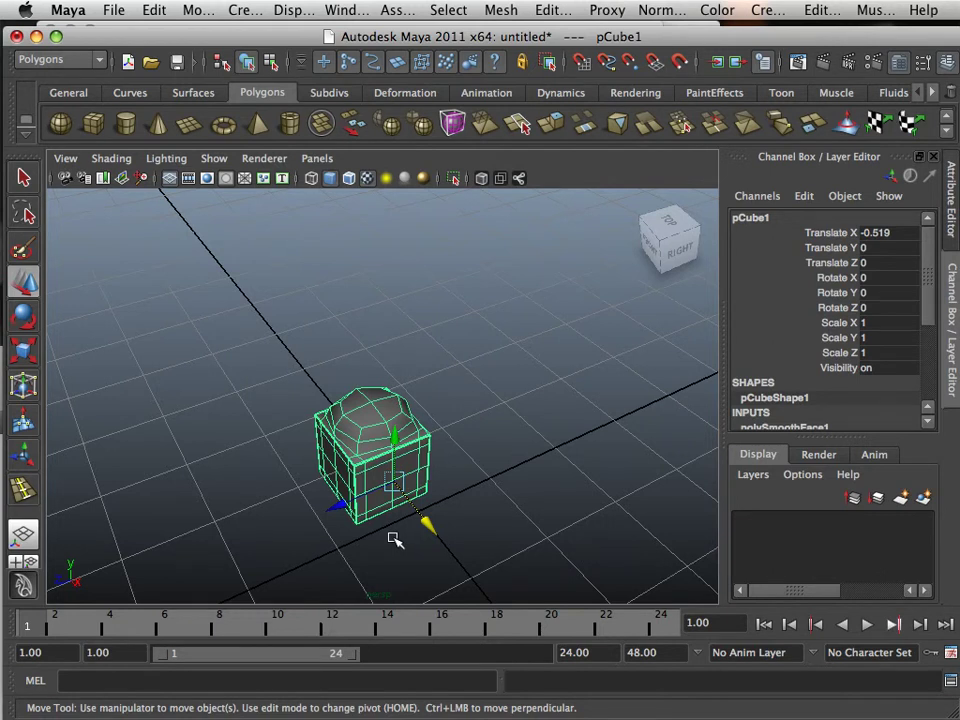
{"action": "scroll", "coordinate": [393, 539], "scroll_direction": "up", "scroll_amount": 3}
{"action": "scroll", "coordinate": [393, 539], "scroll_direction": "down", "scroll_amount": 2}
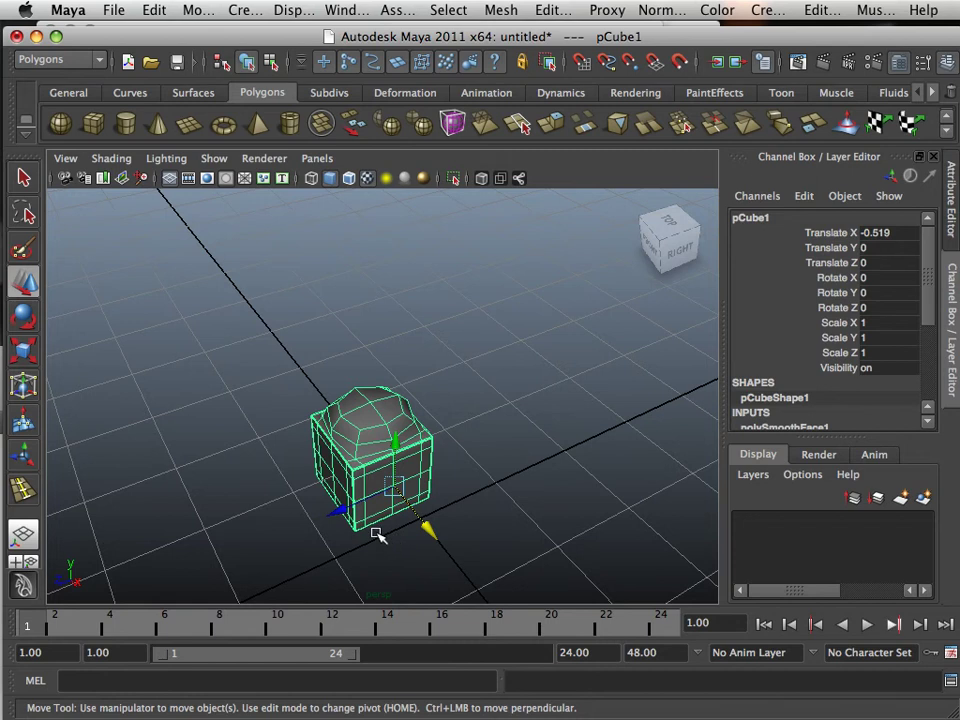